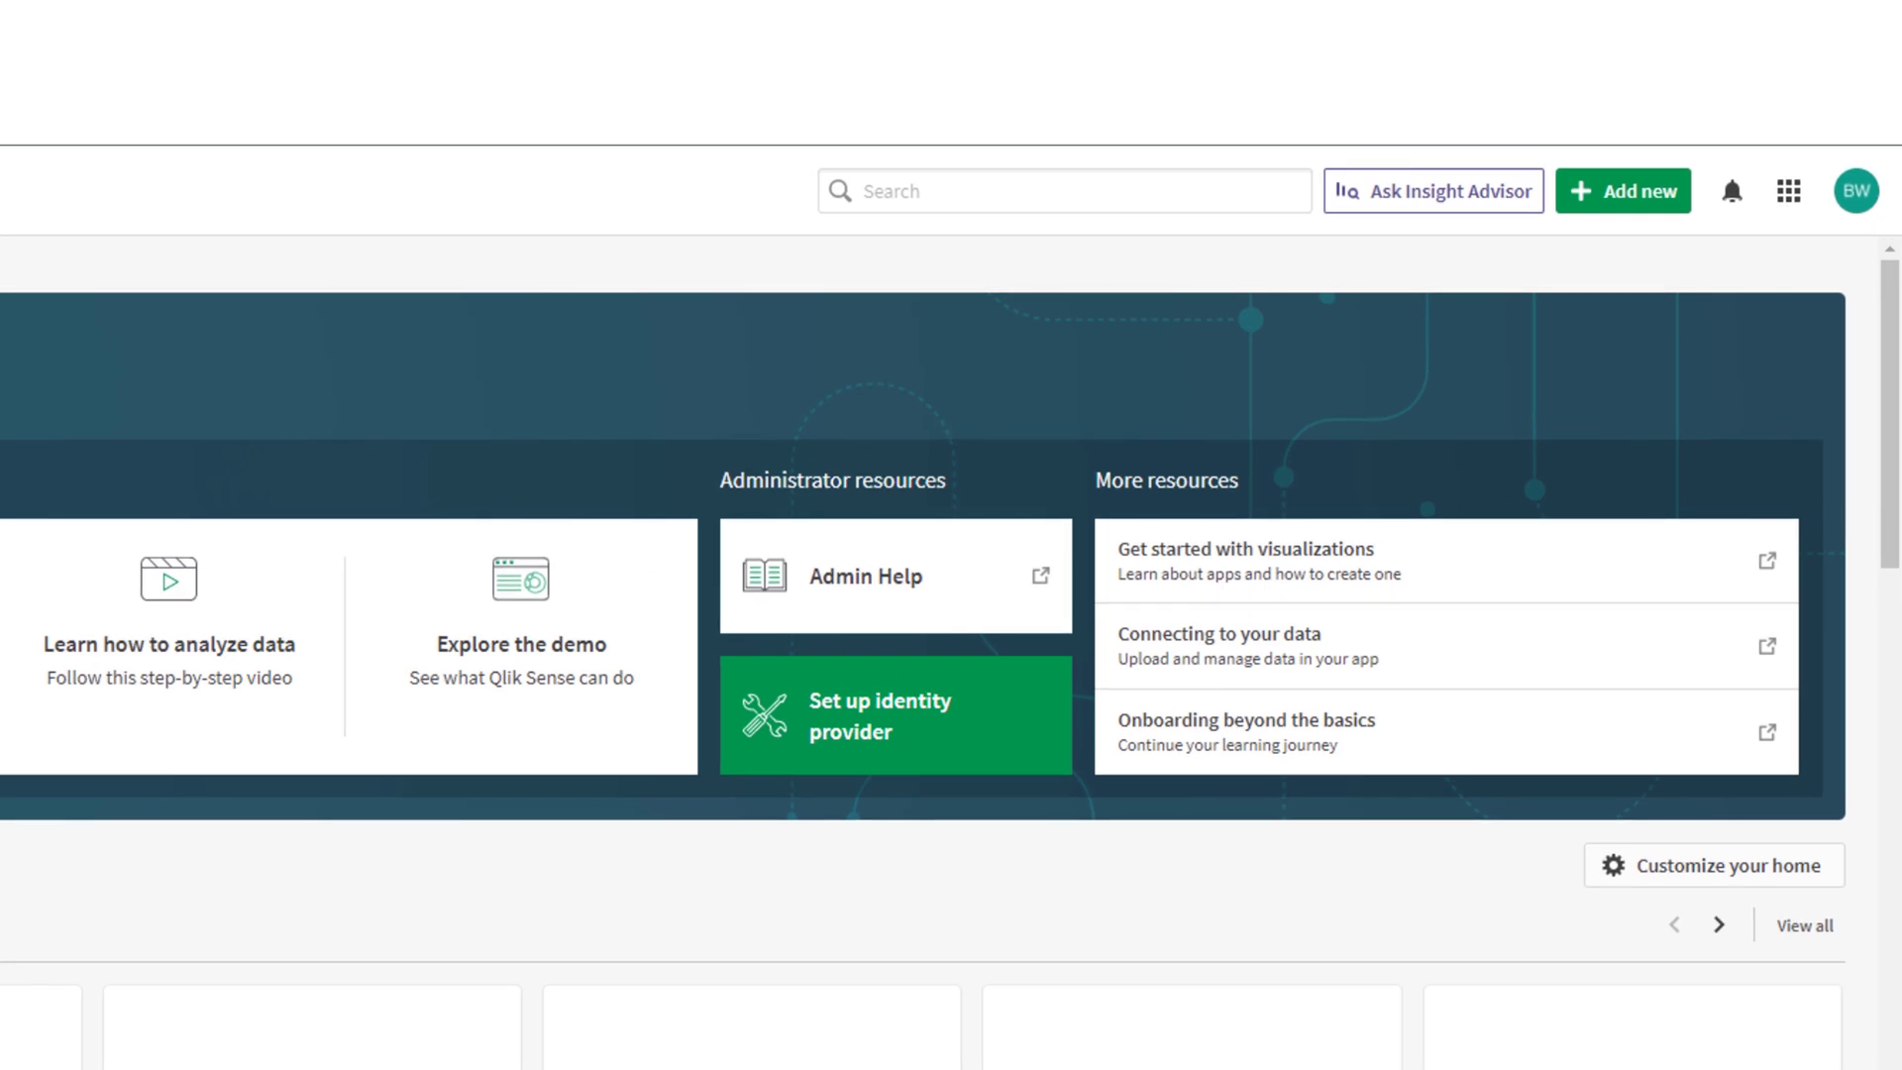
Create a new automation from the Add new menu.
click(1622, 190)
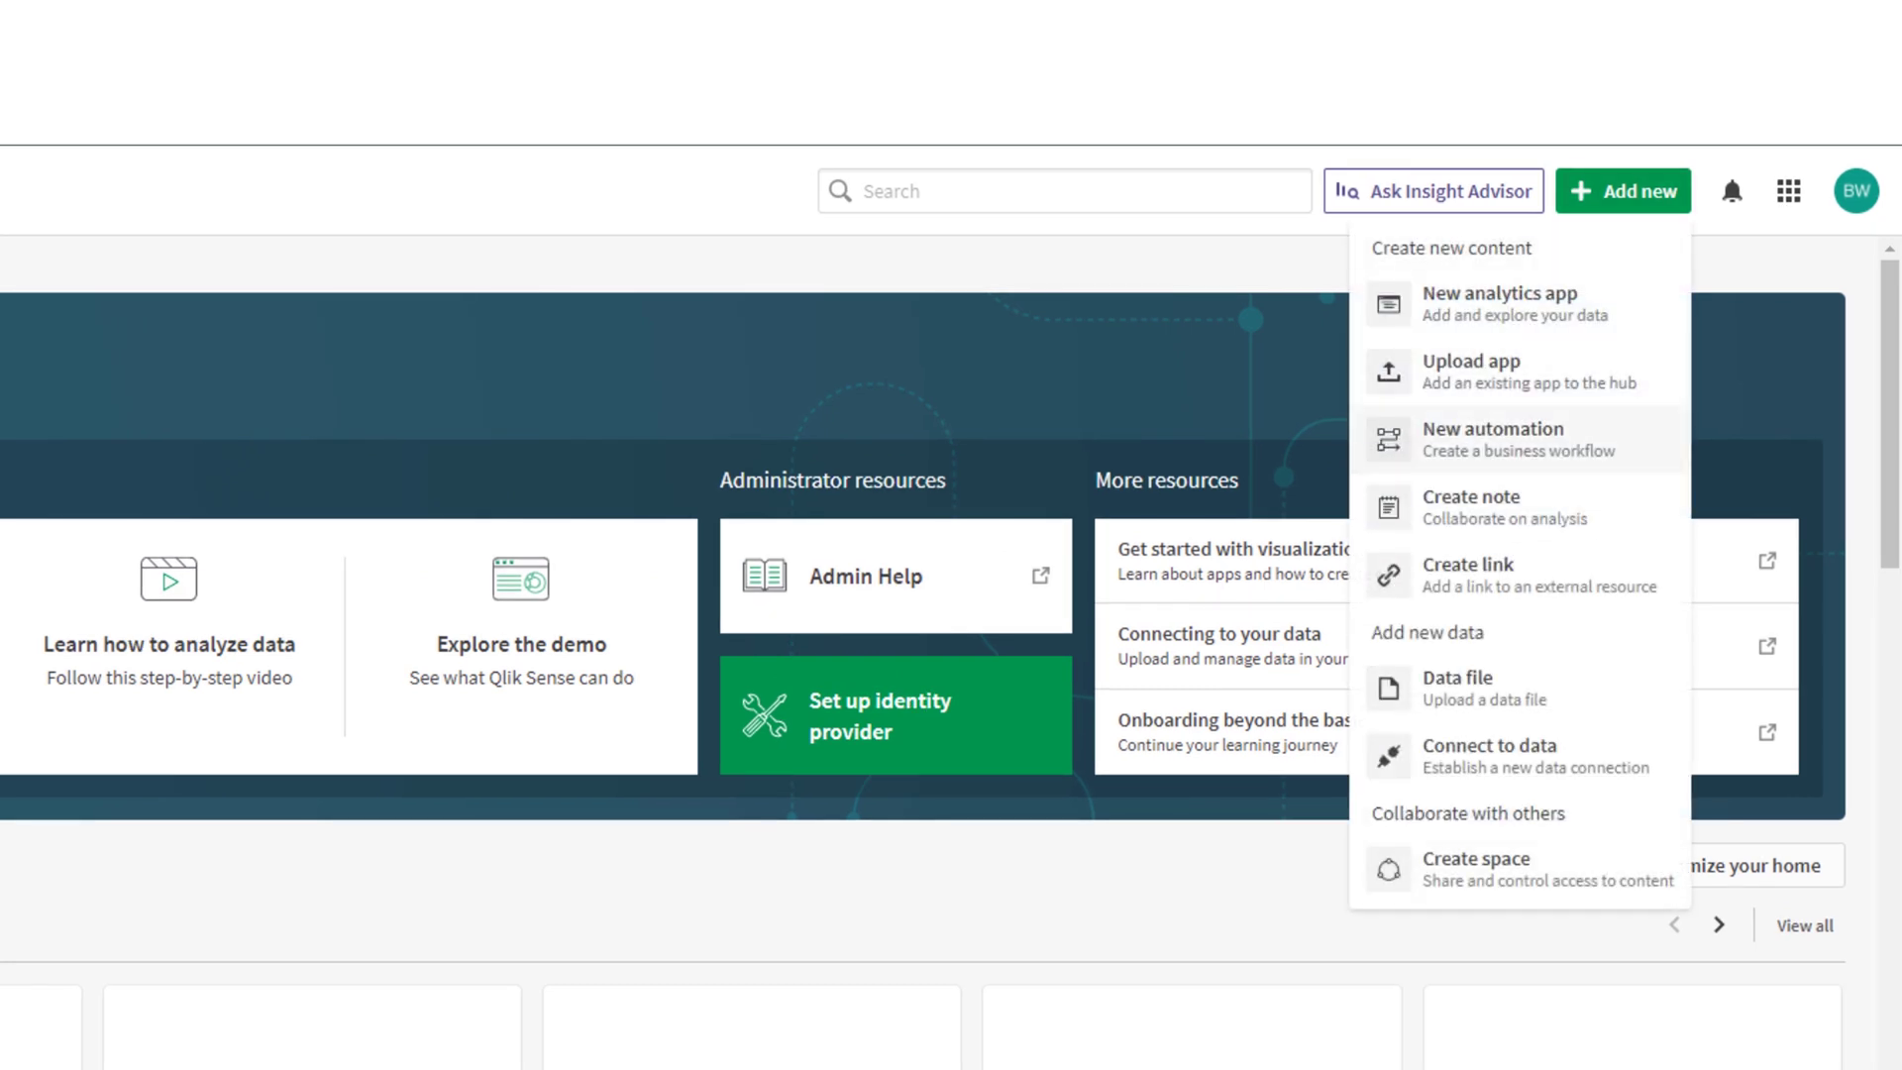
click(1492, 439)
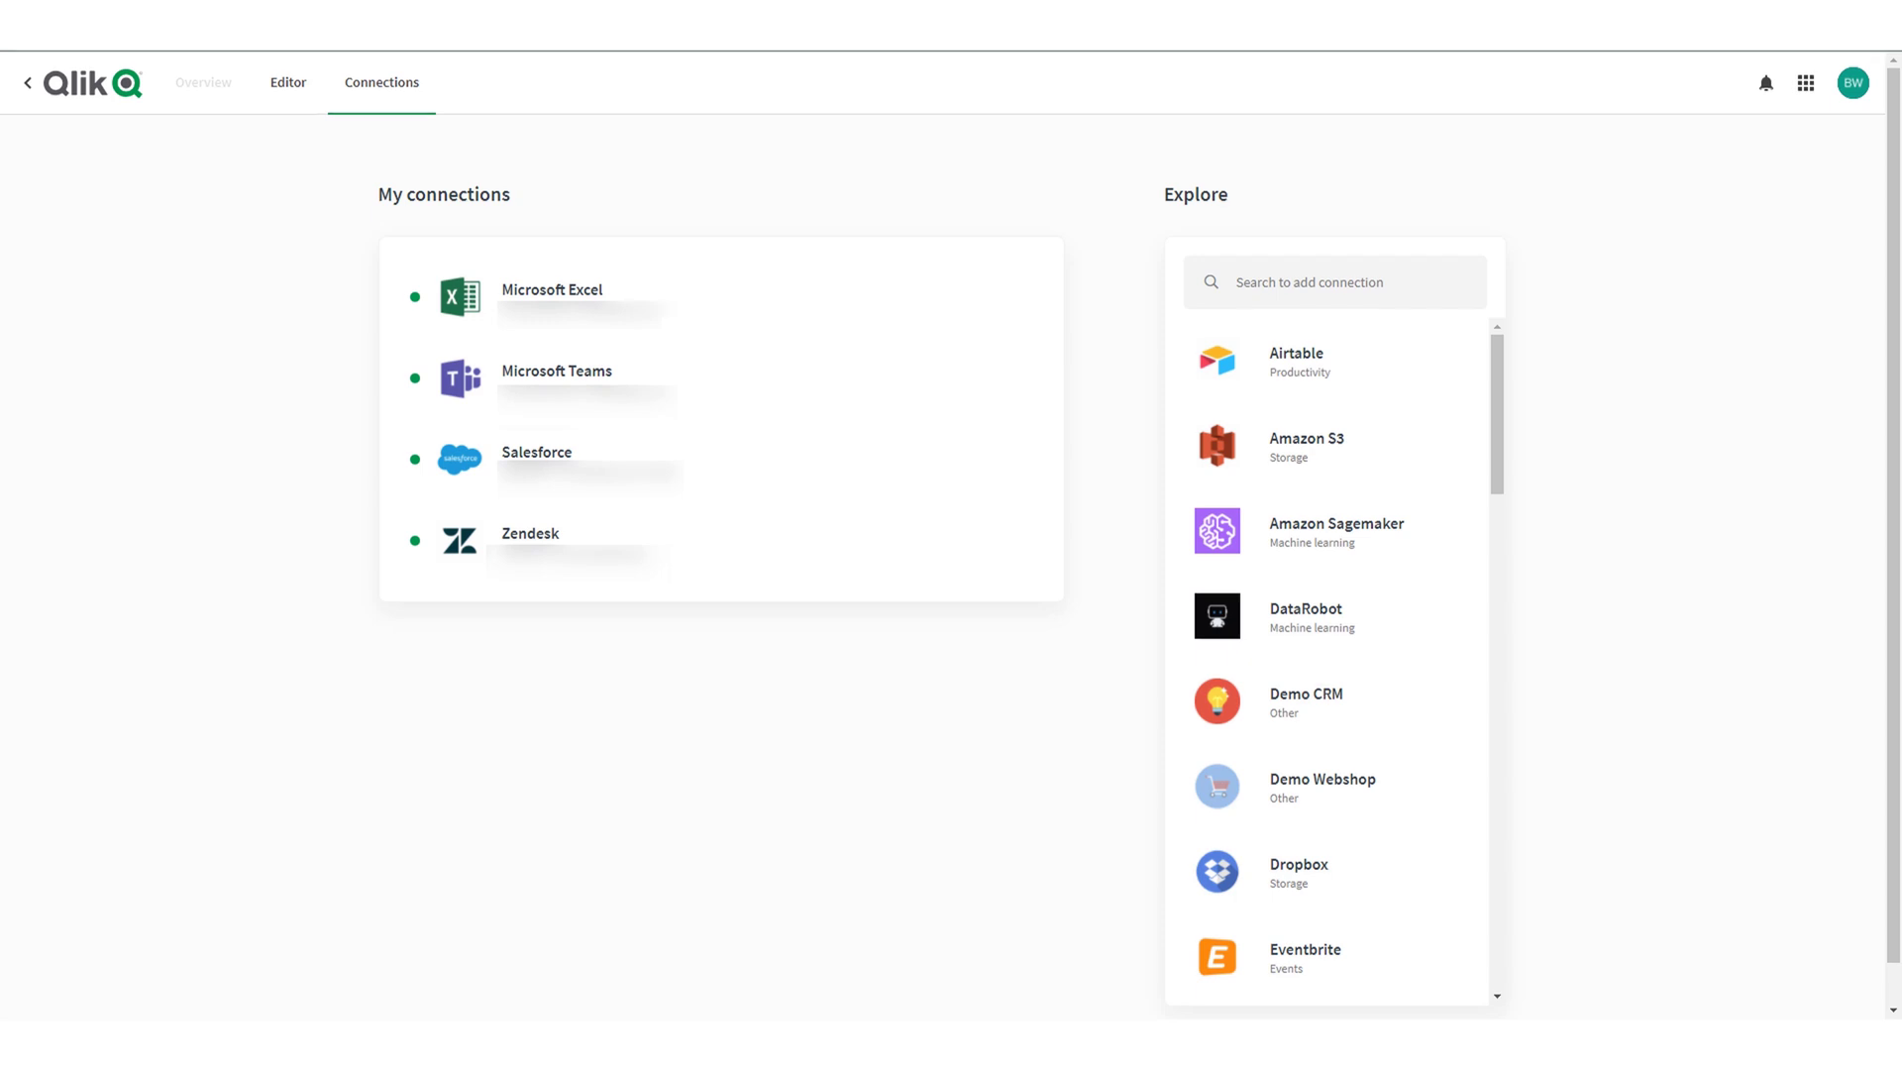
Search the connectors for 'mail' and add the Mail connector to My connections.
click(1334, 282)
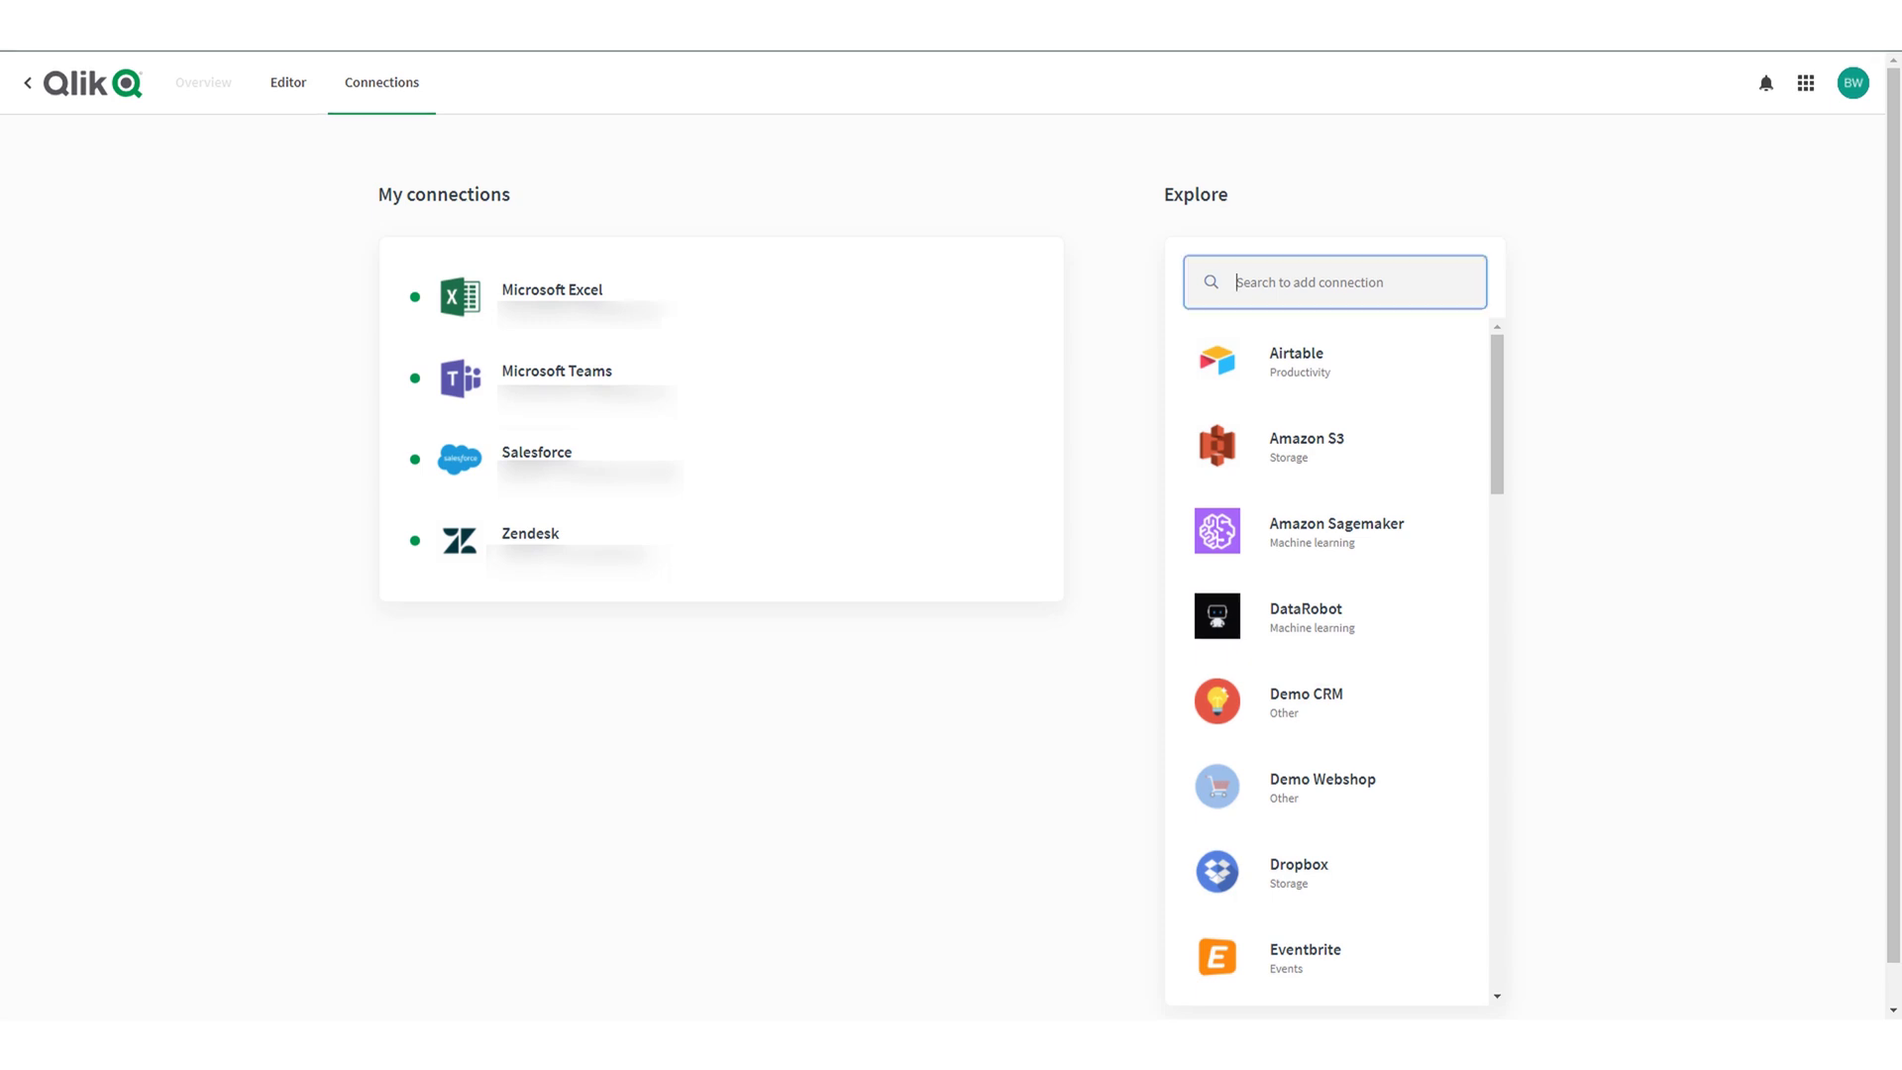
text(mai)
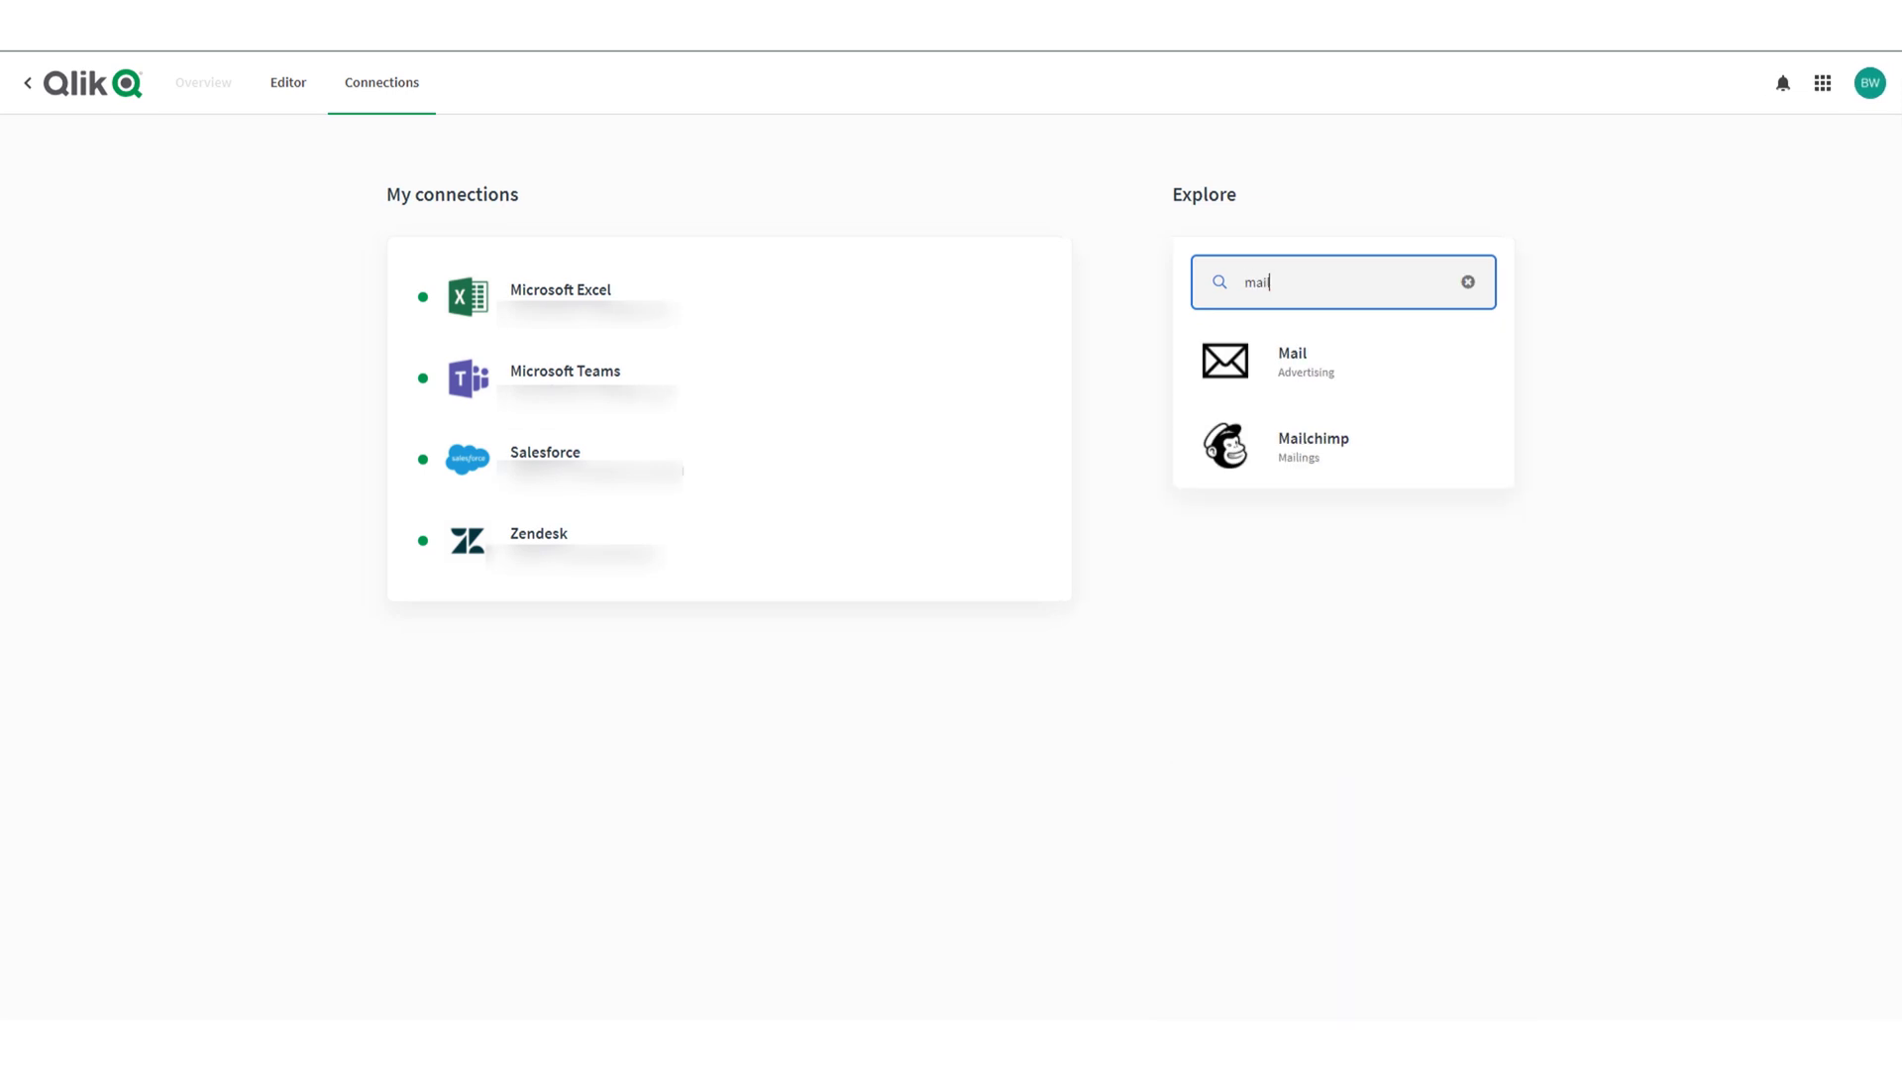
text(l)
mouse_move(1386, 361)
click(1469, 361)
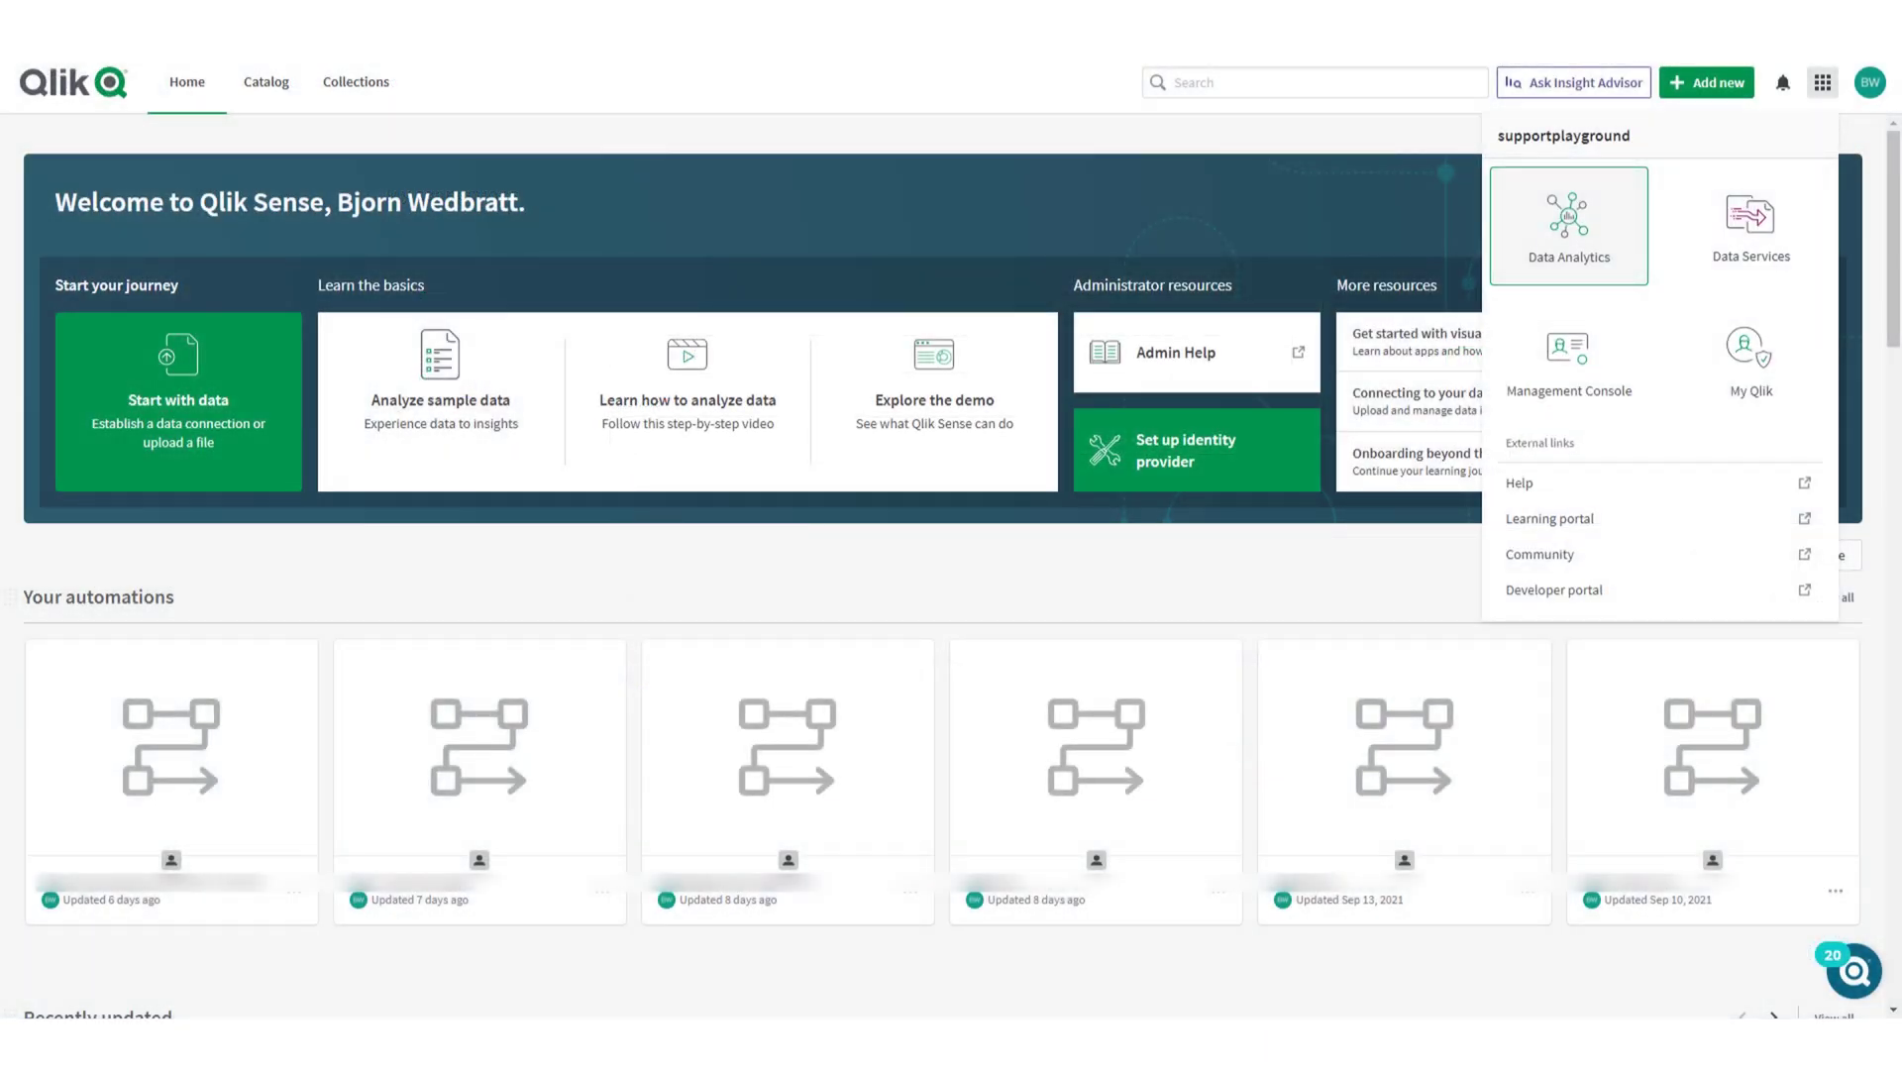
click(1568, 357)
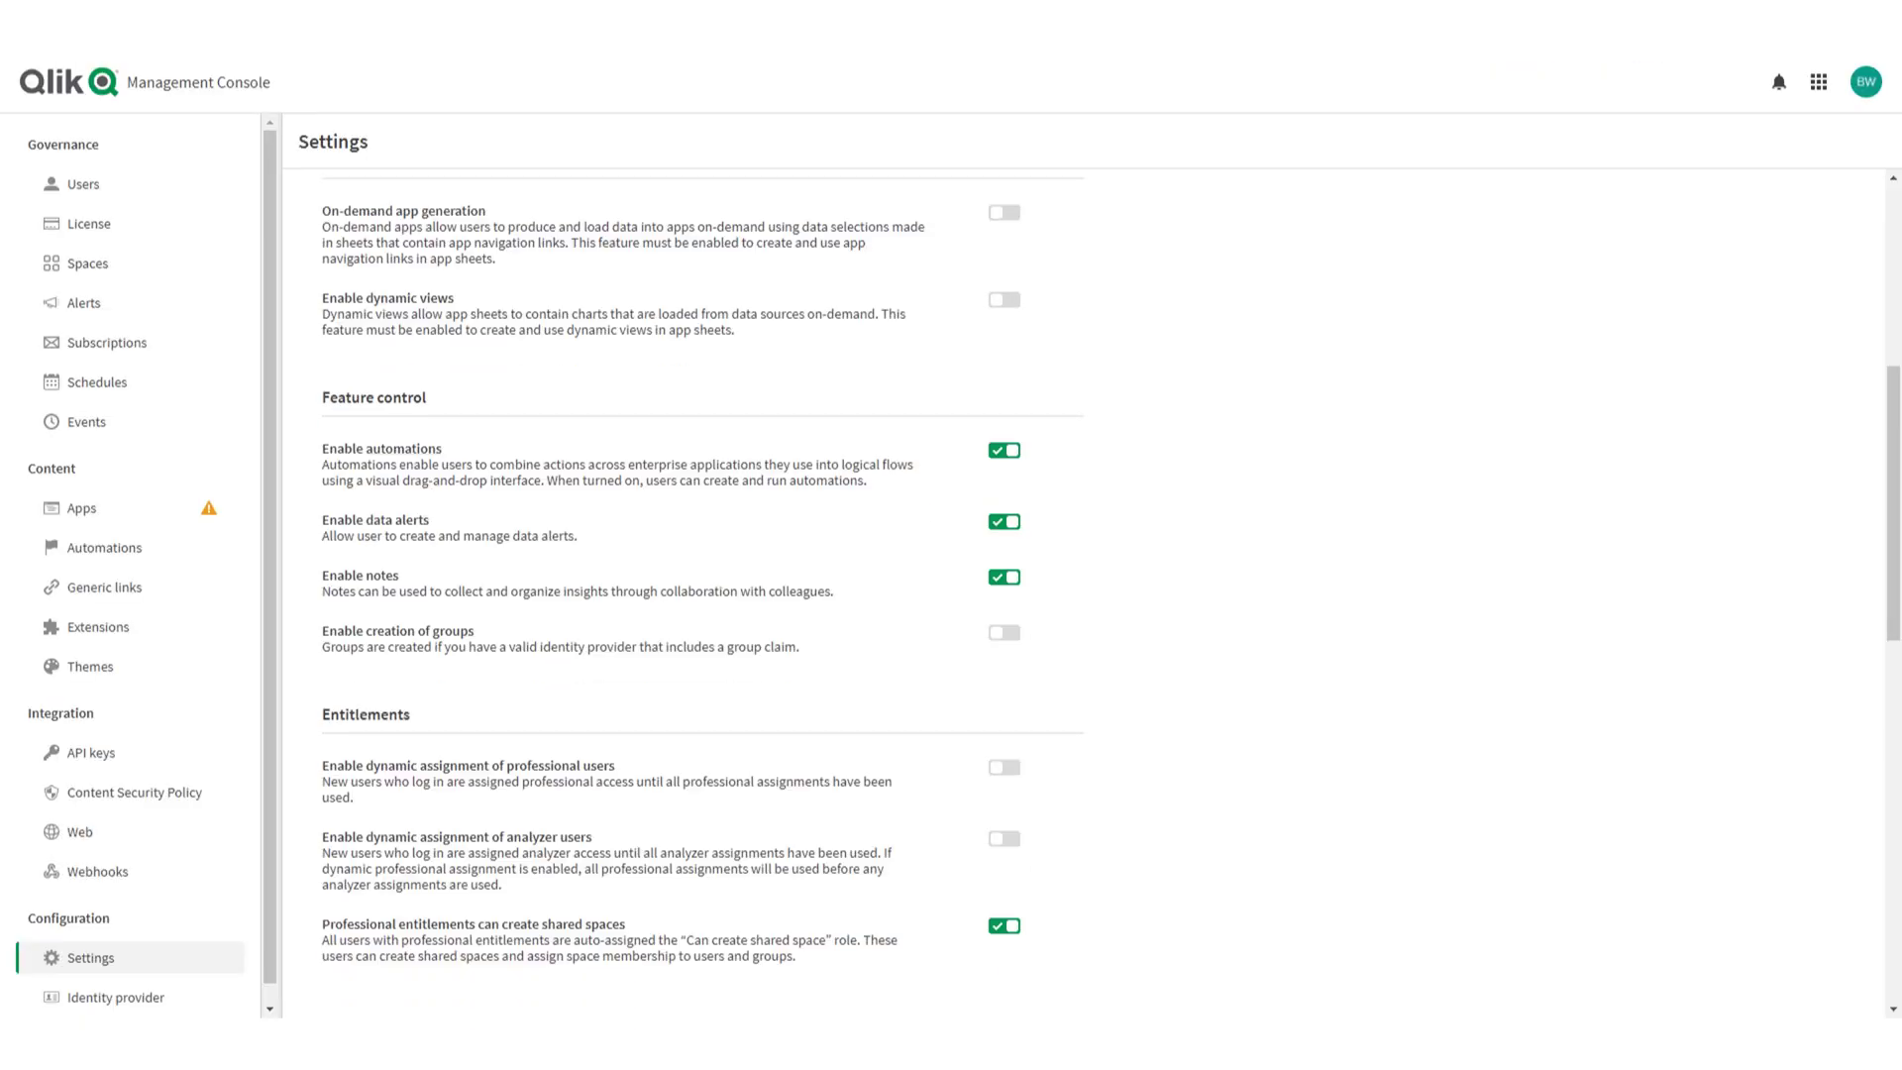
scroll(1090, 594, down, 4)
scroll(1090, 595, down, 6)
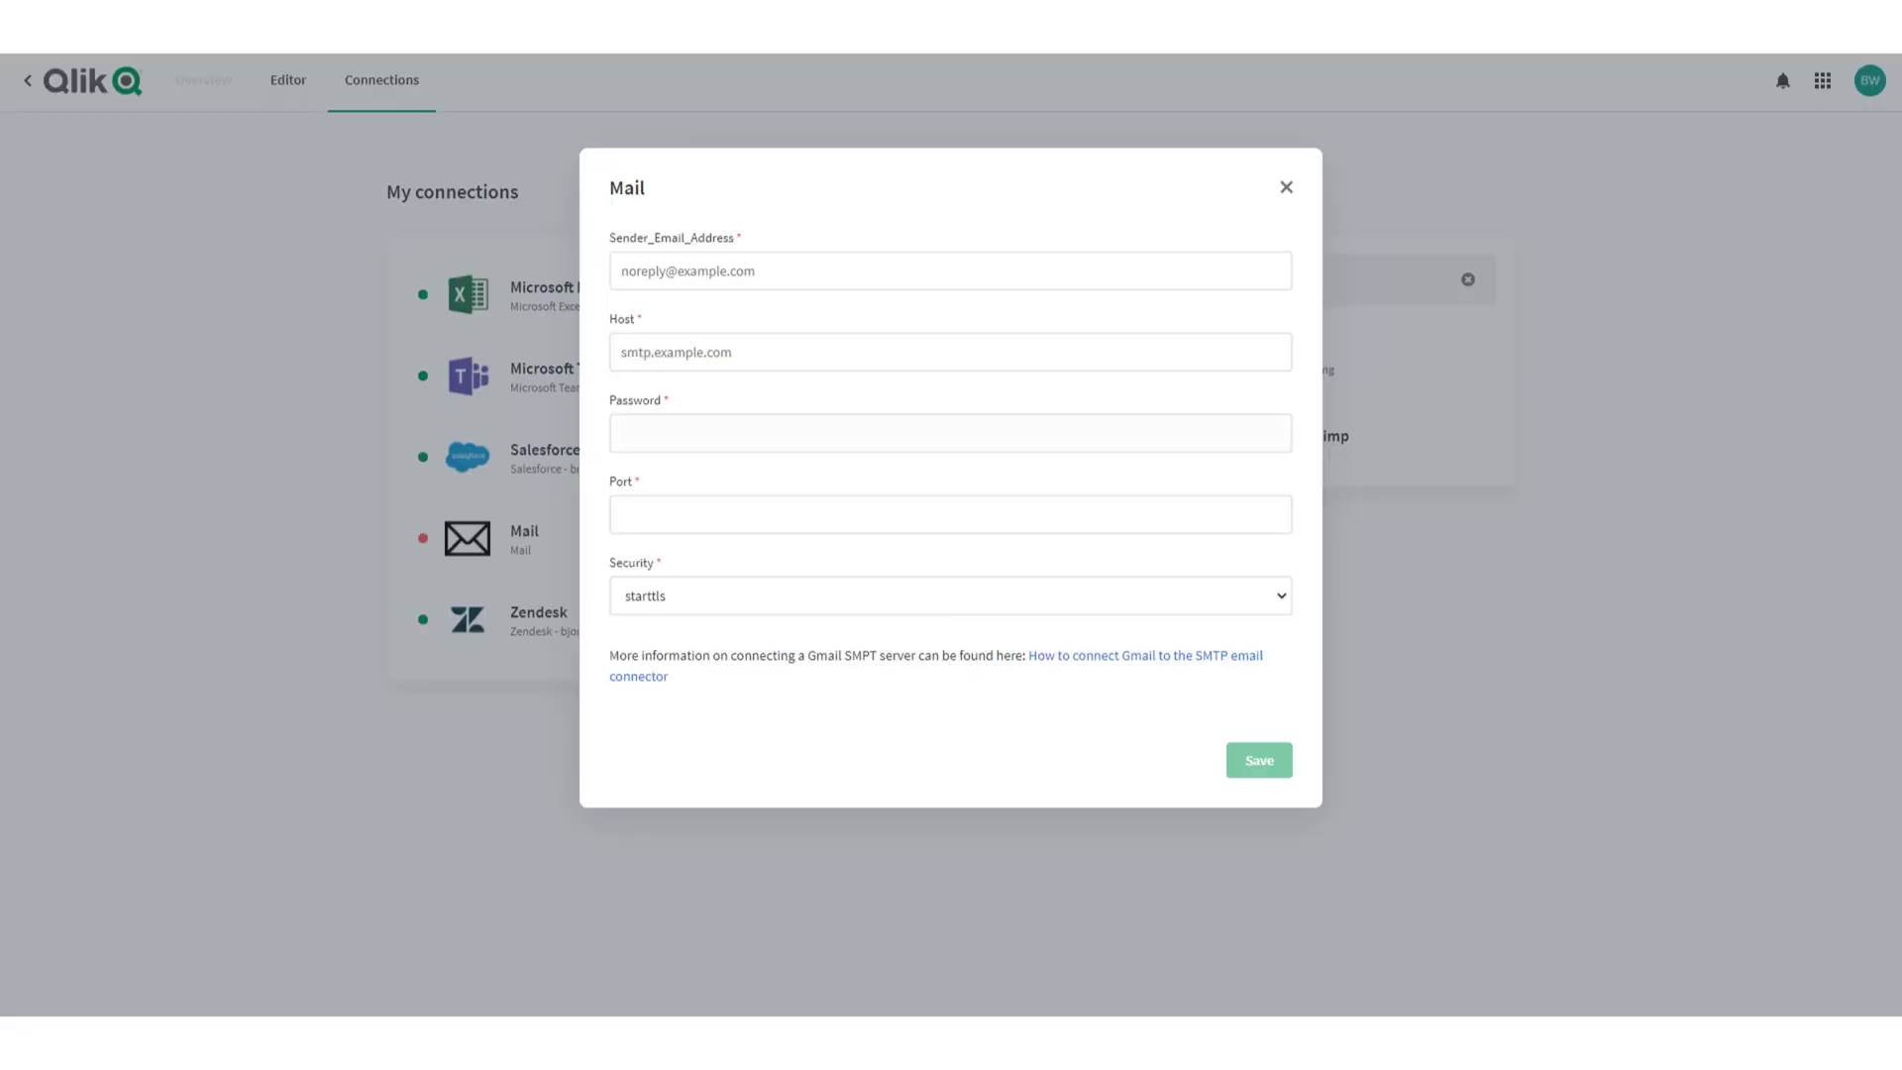
Enter the sender address, host smpt.gmail.com, the account password and port 587, then save the connection.
click(621, 271)
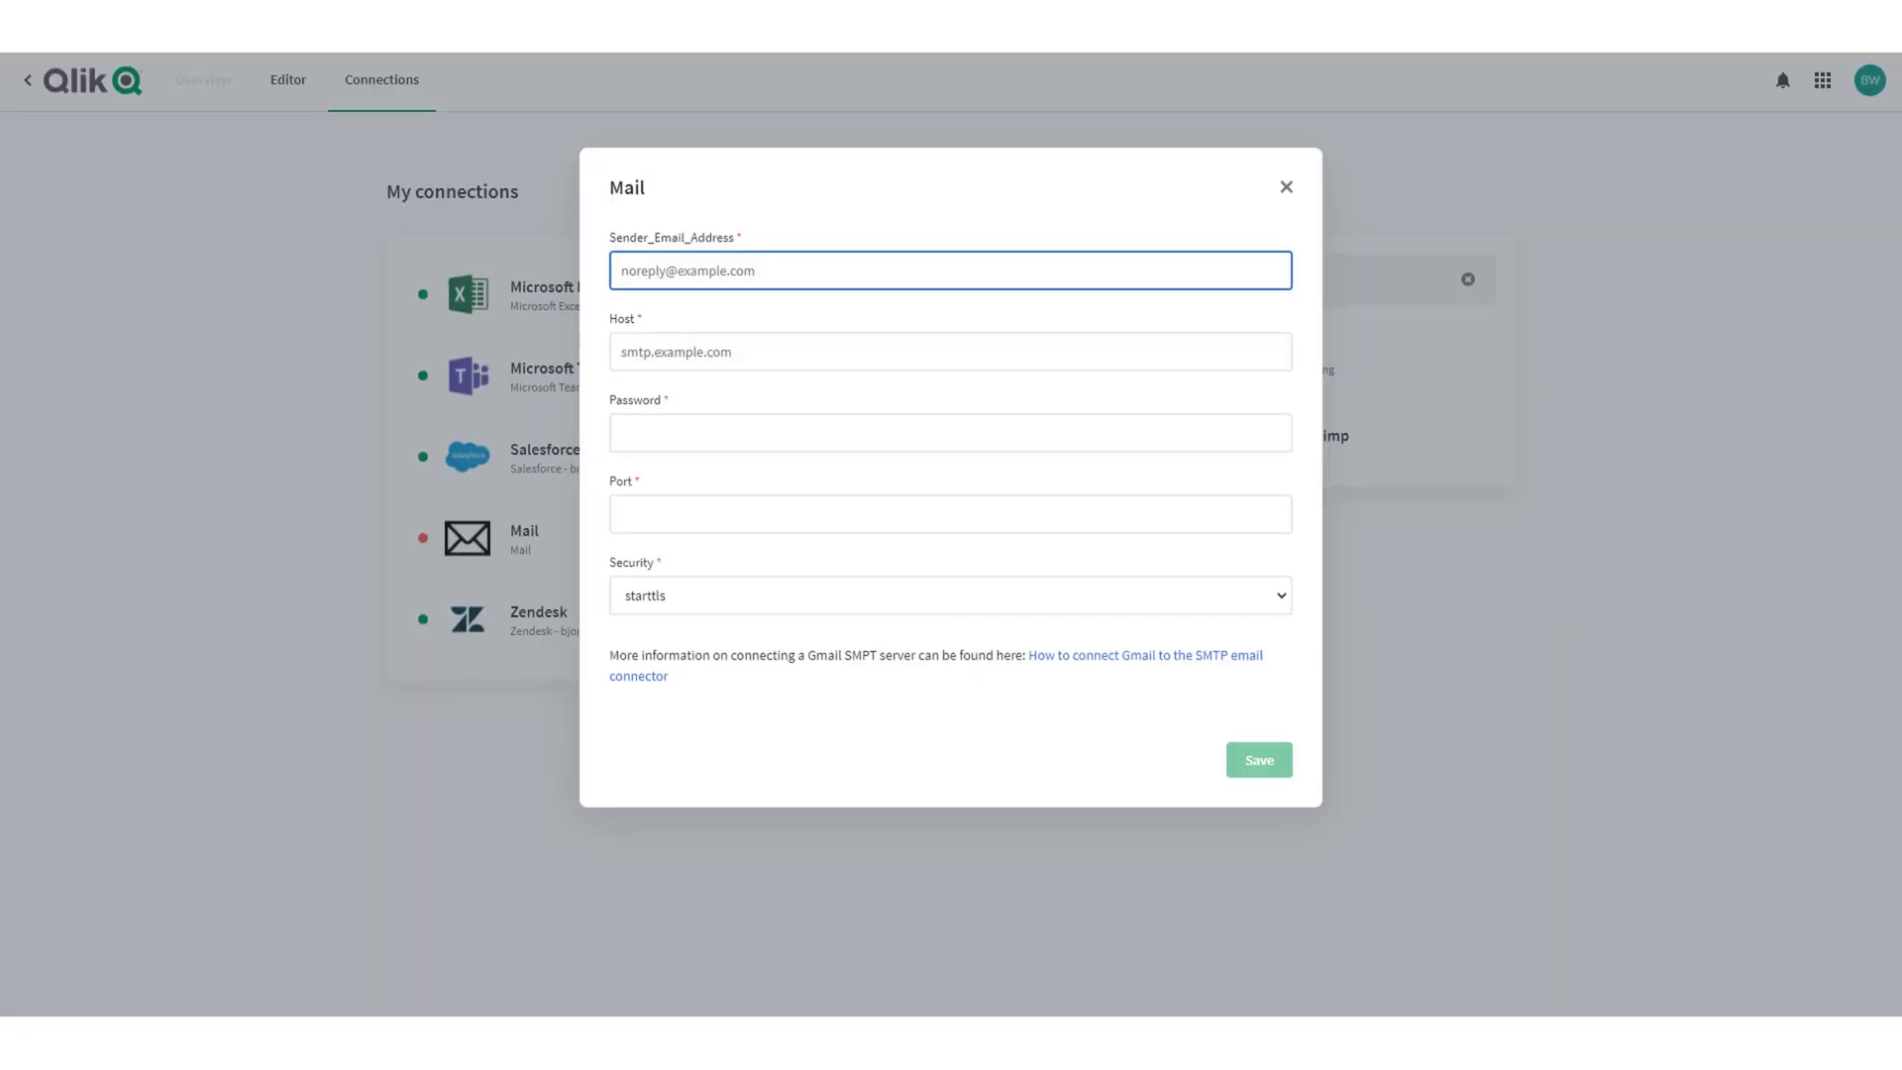
key(ctrl+v)
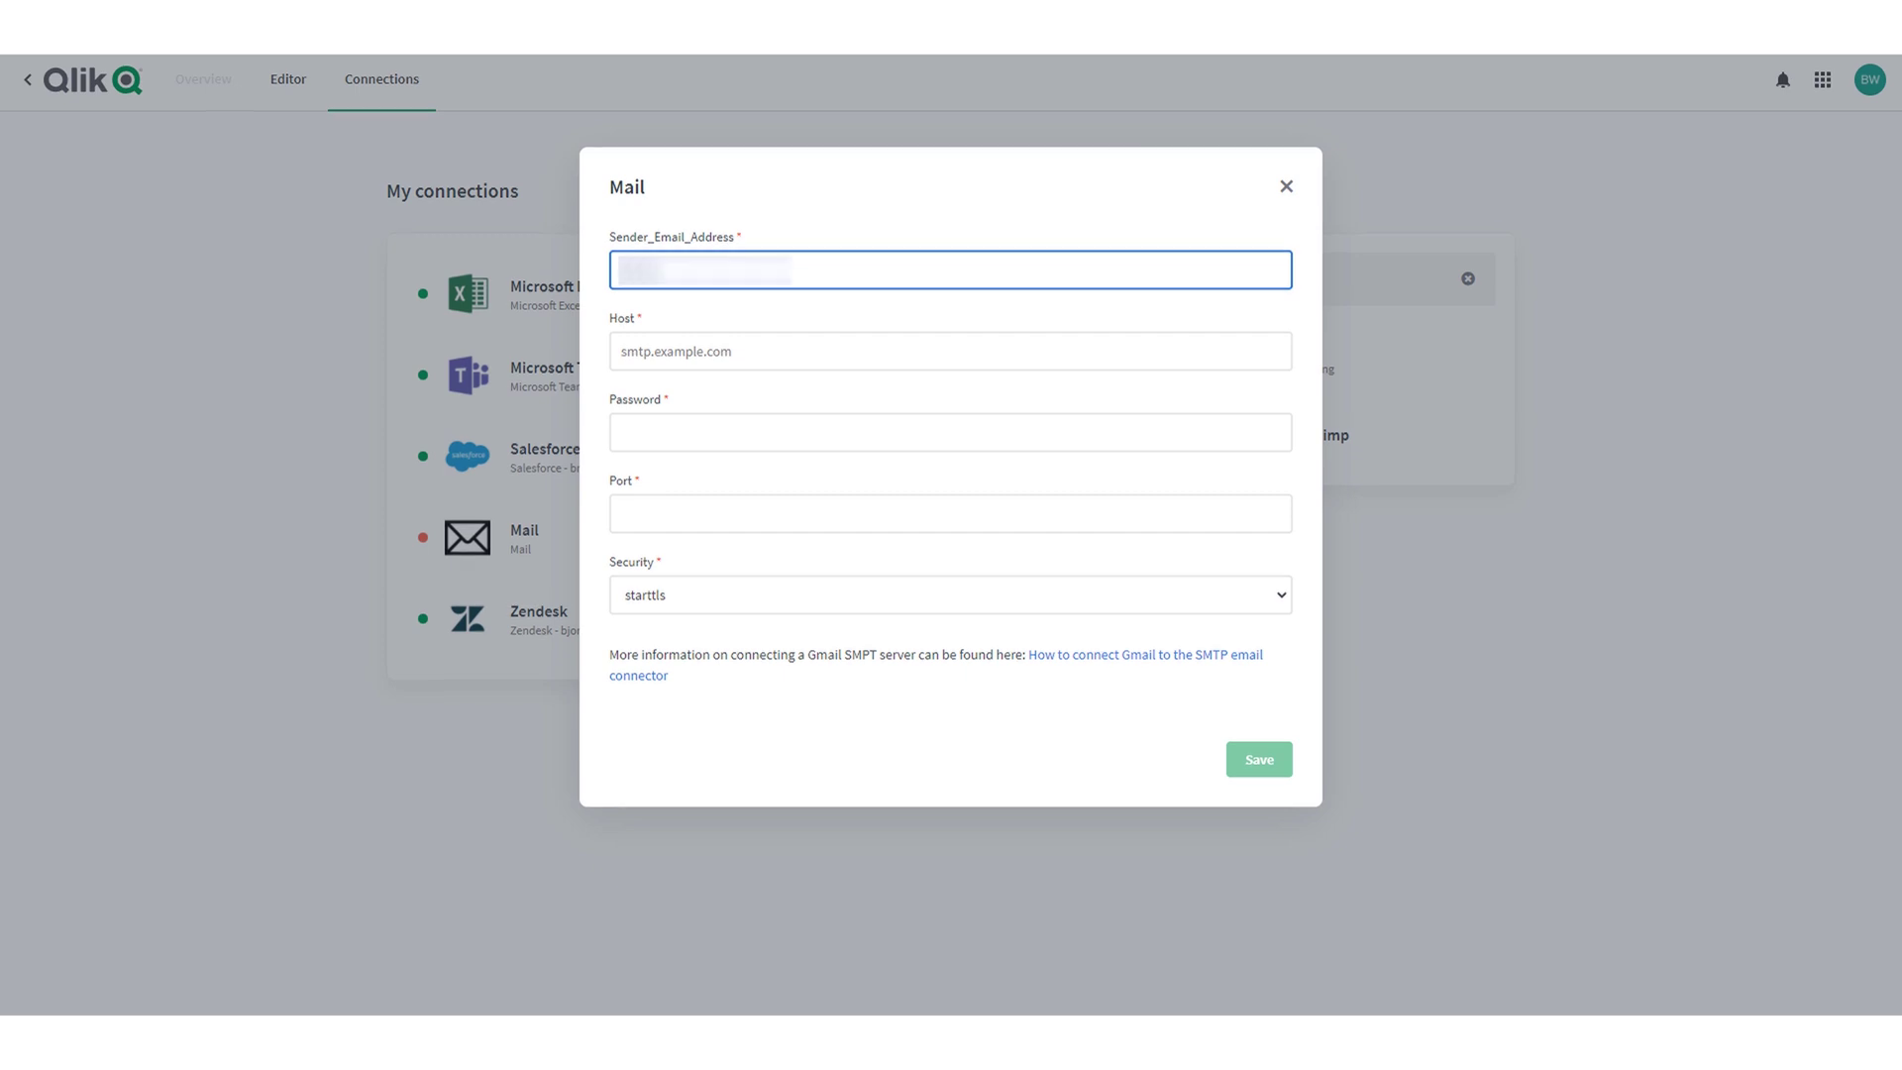
click(621, 351)
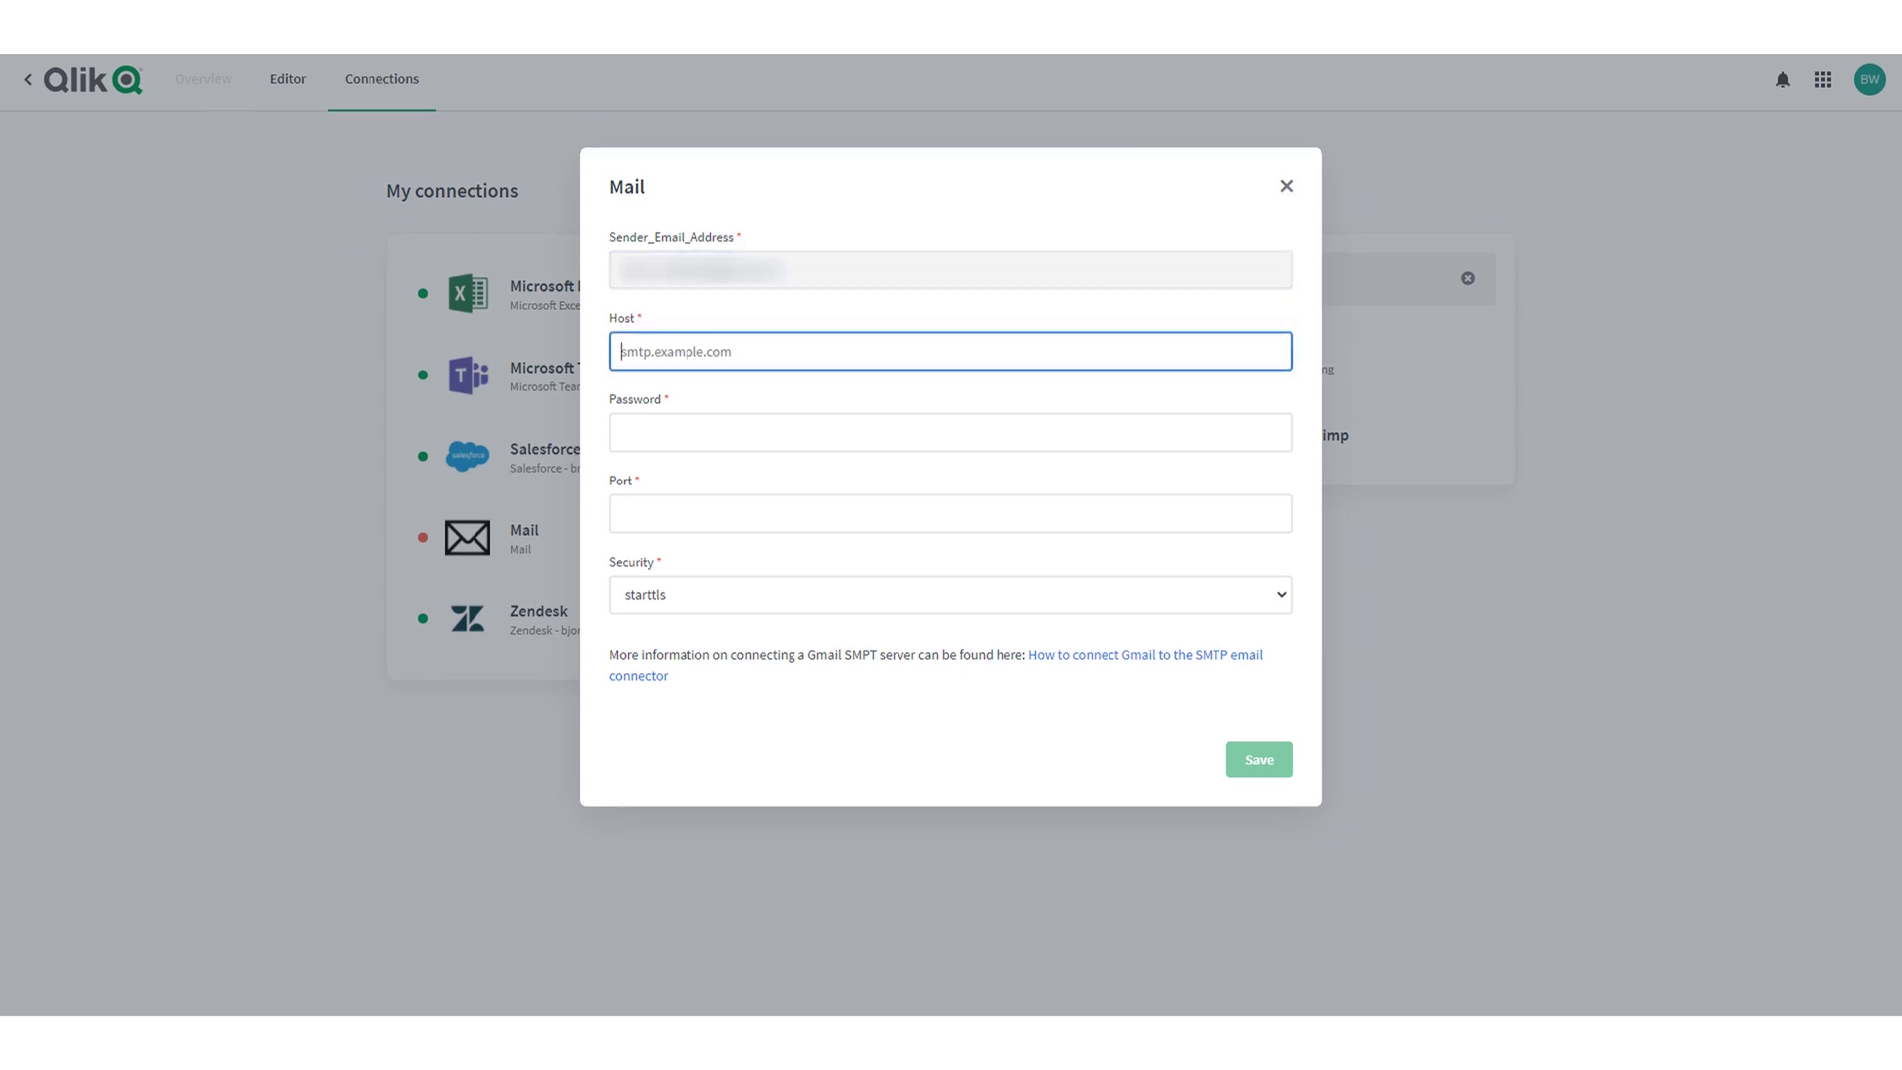
text(smpt.gmail.com)
key(Tab)
key(ctrl+v)
click(693, 513)
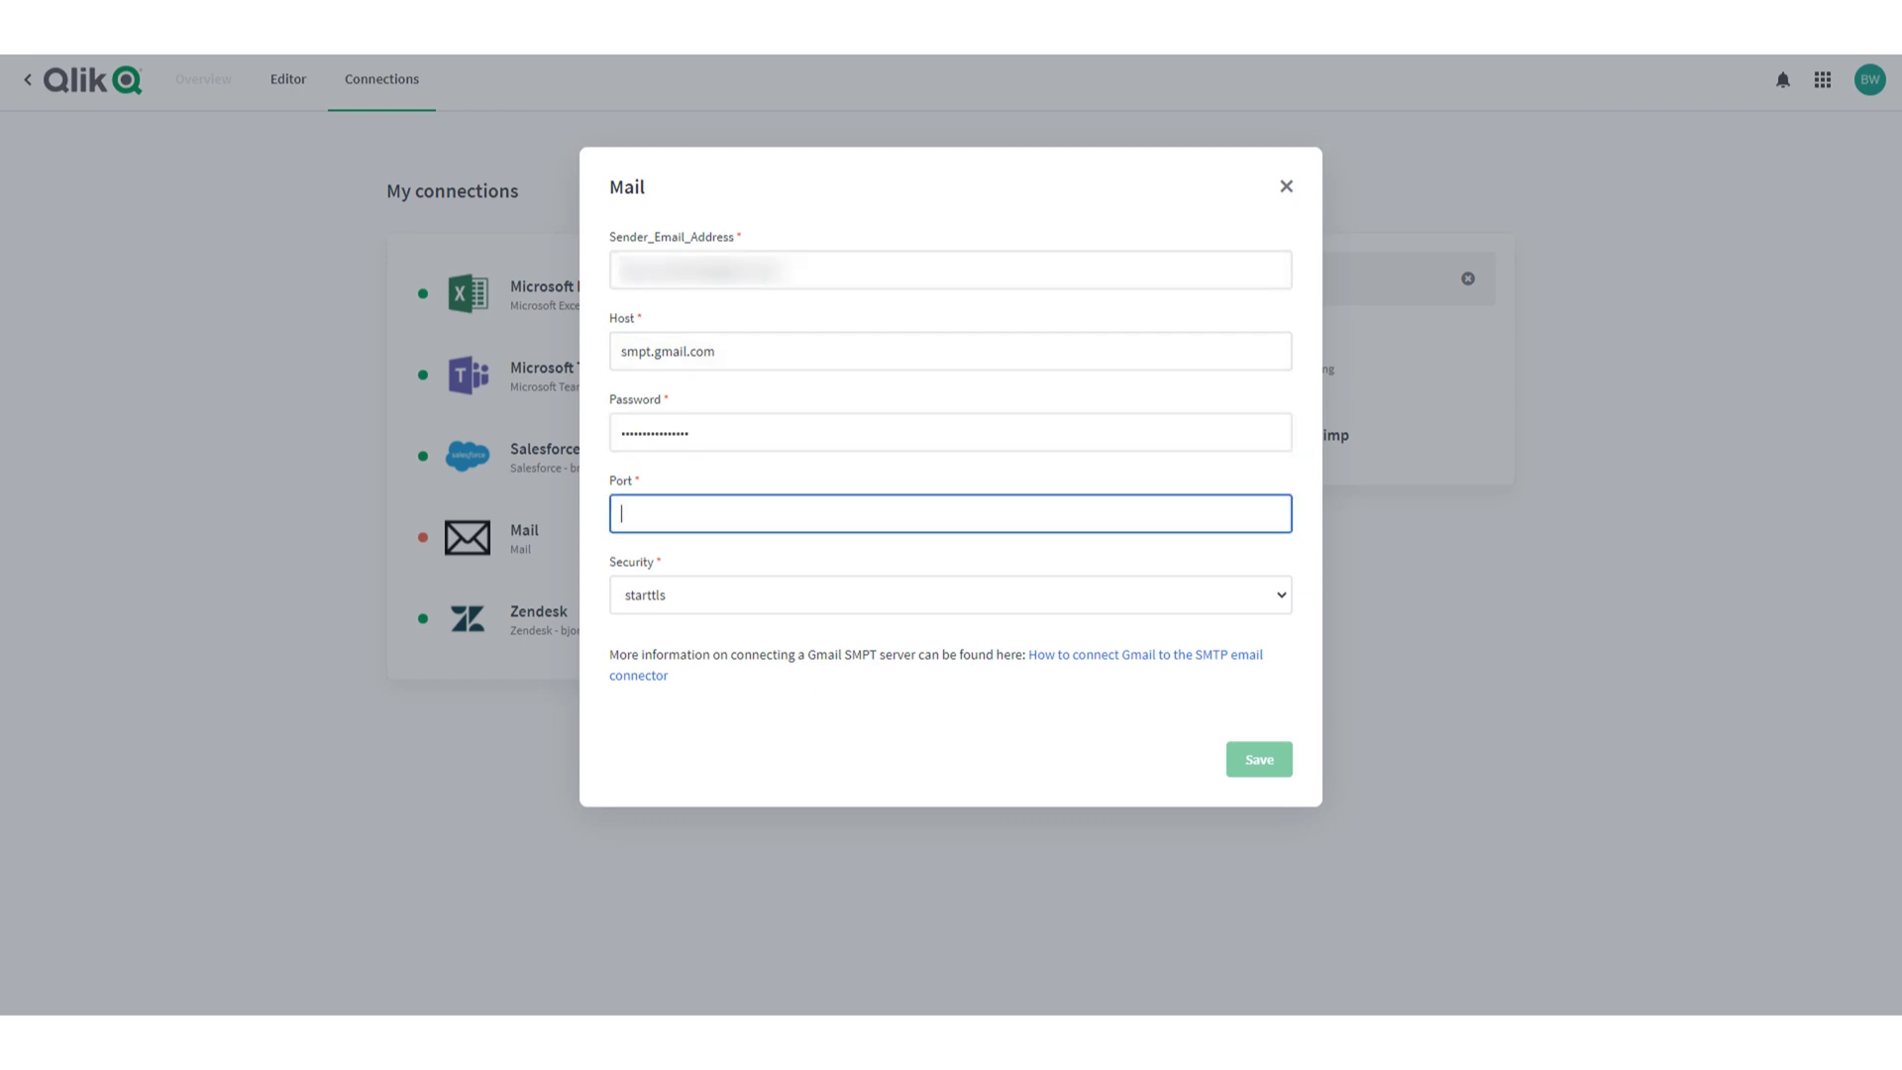
text(587)
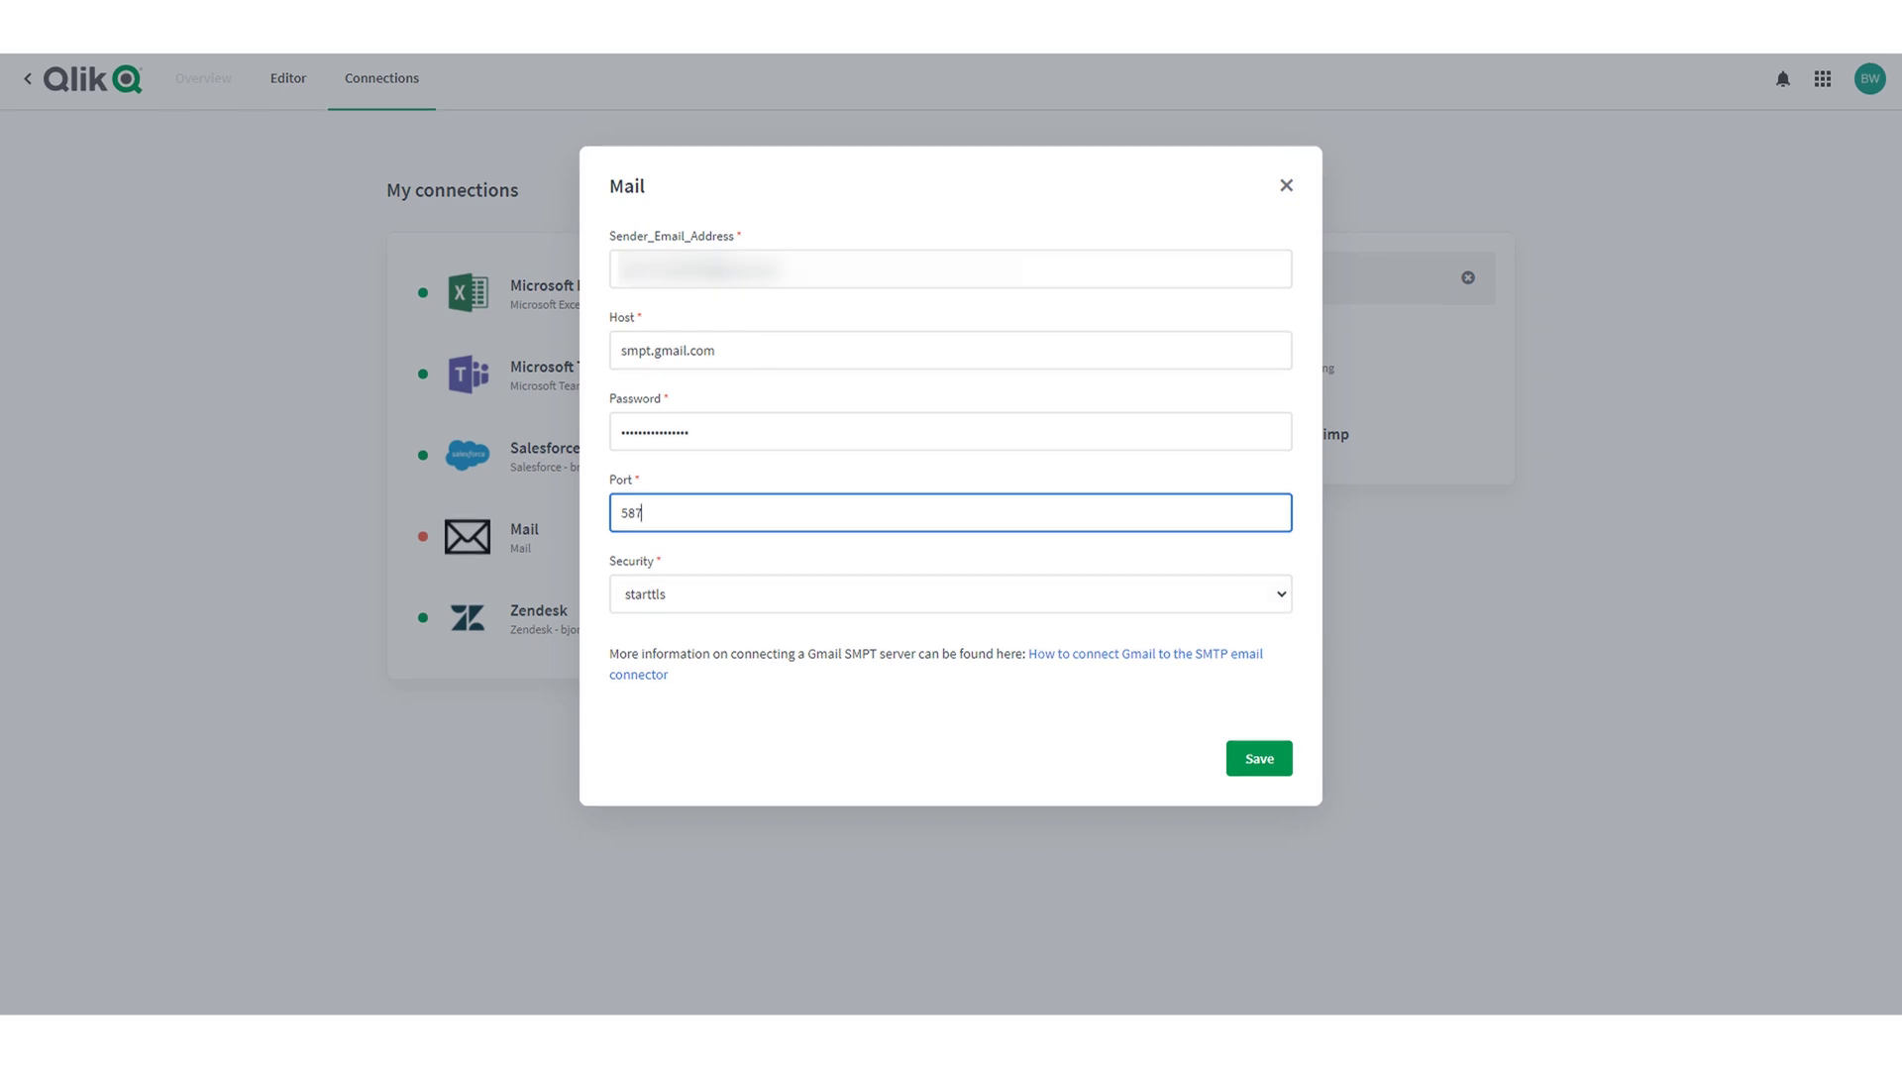
click(1259, 758)
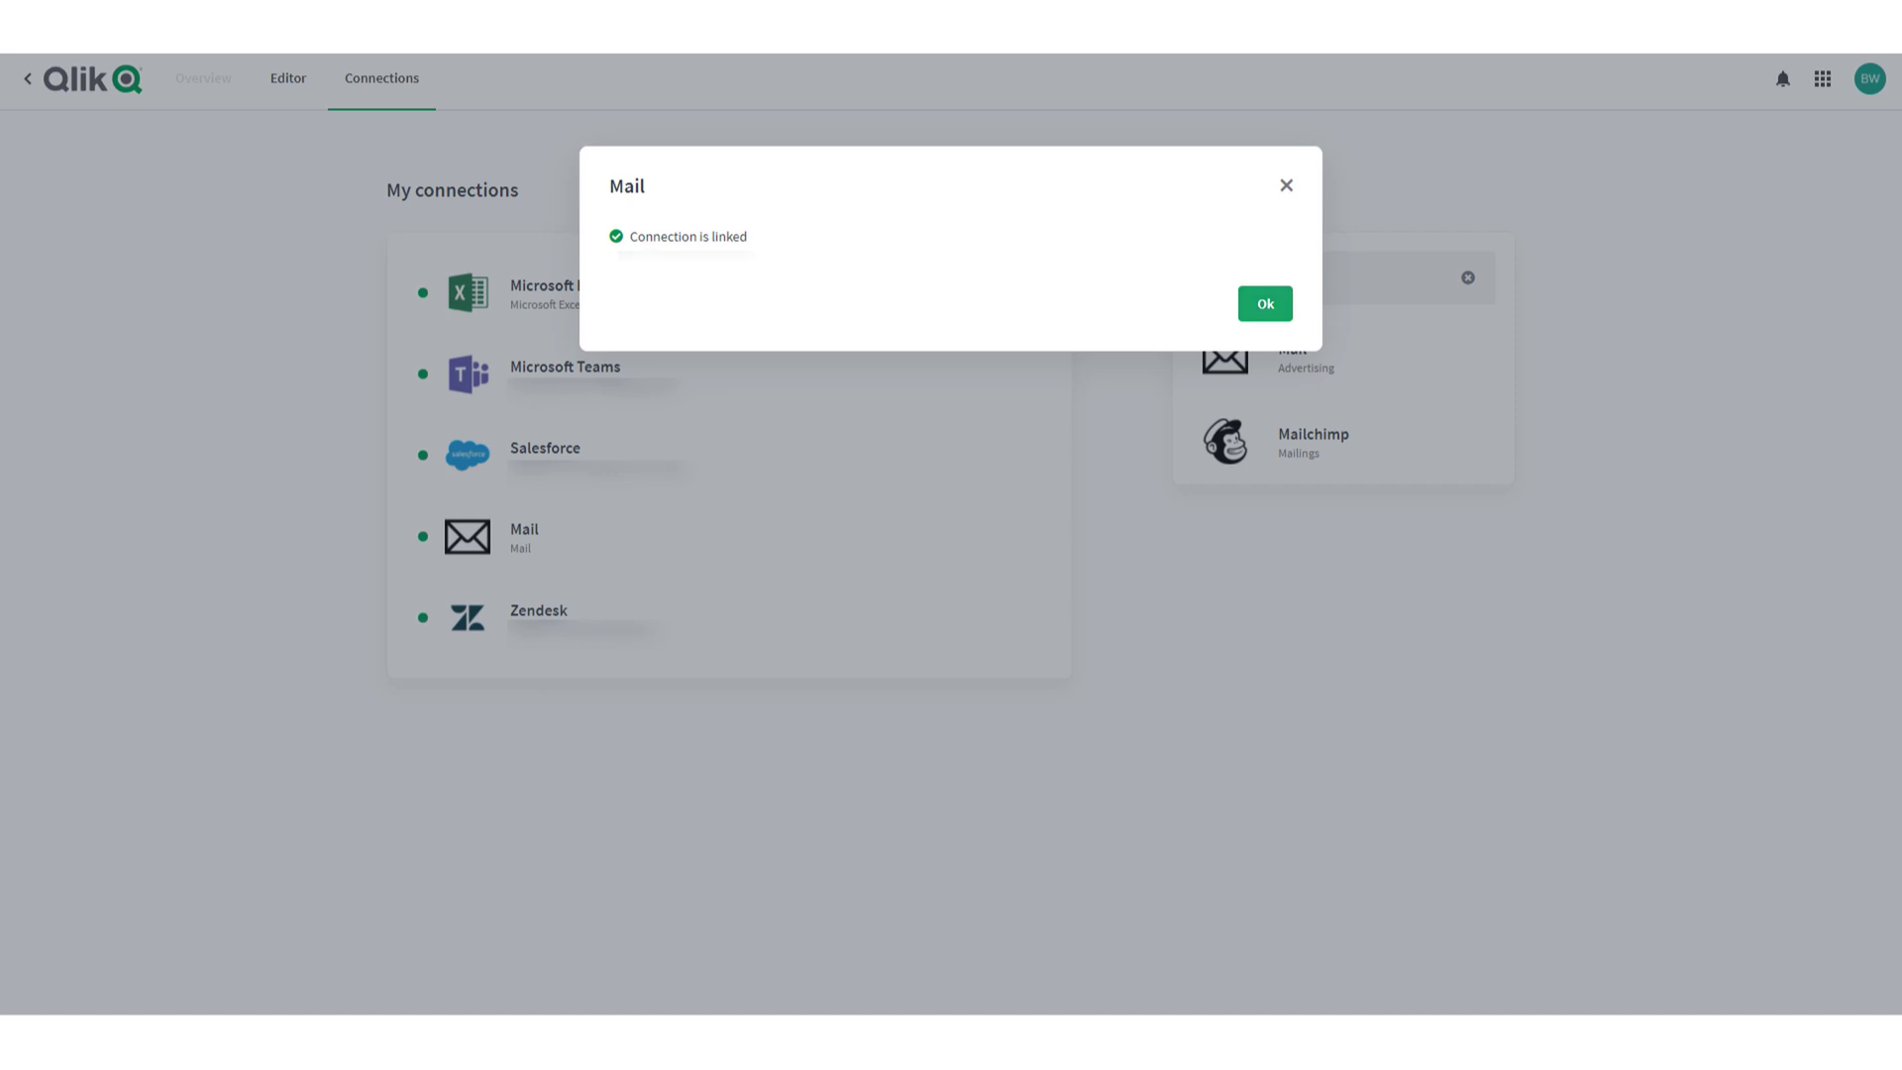
click(1265, 303)
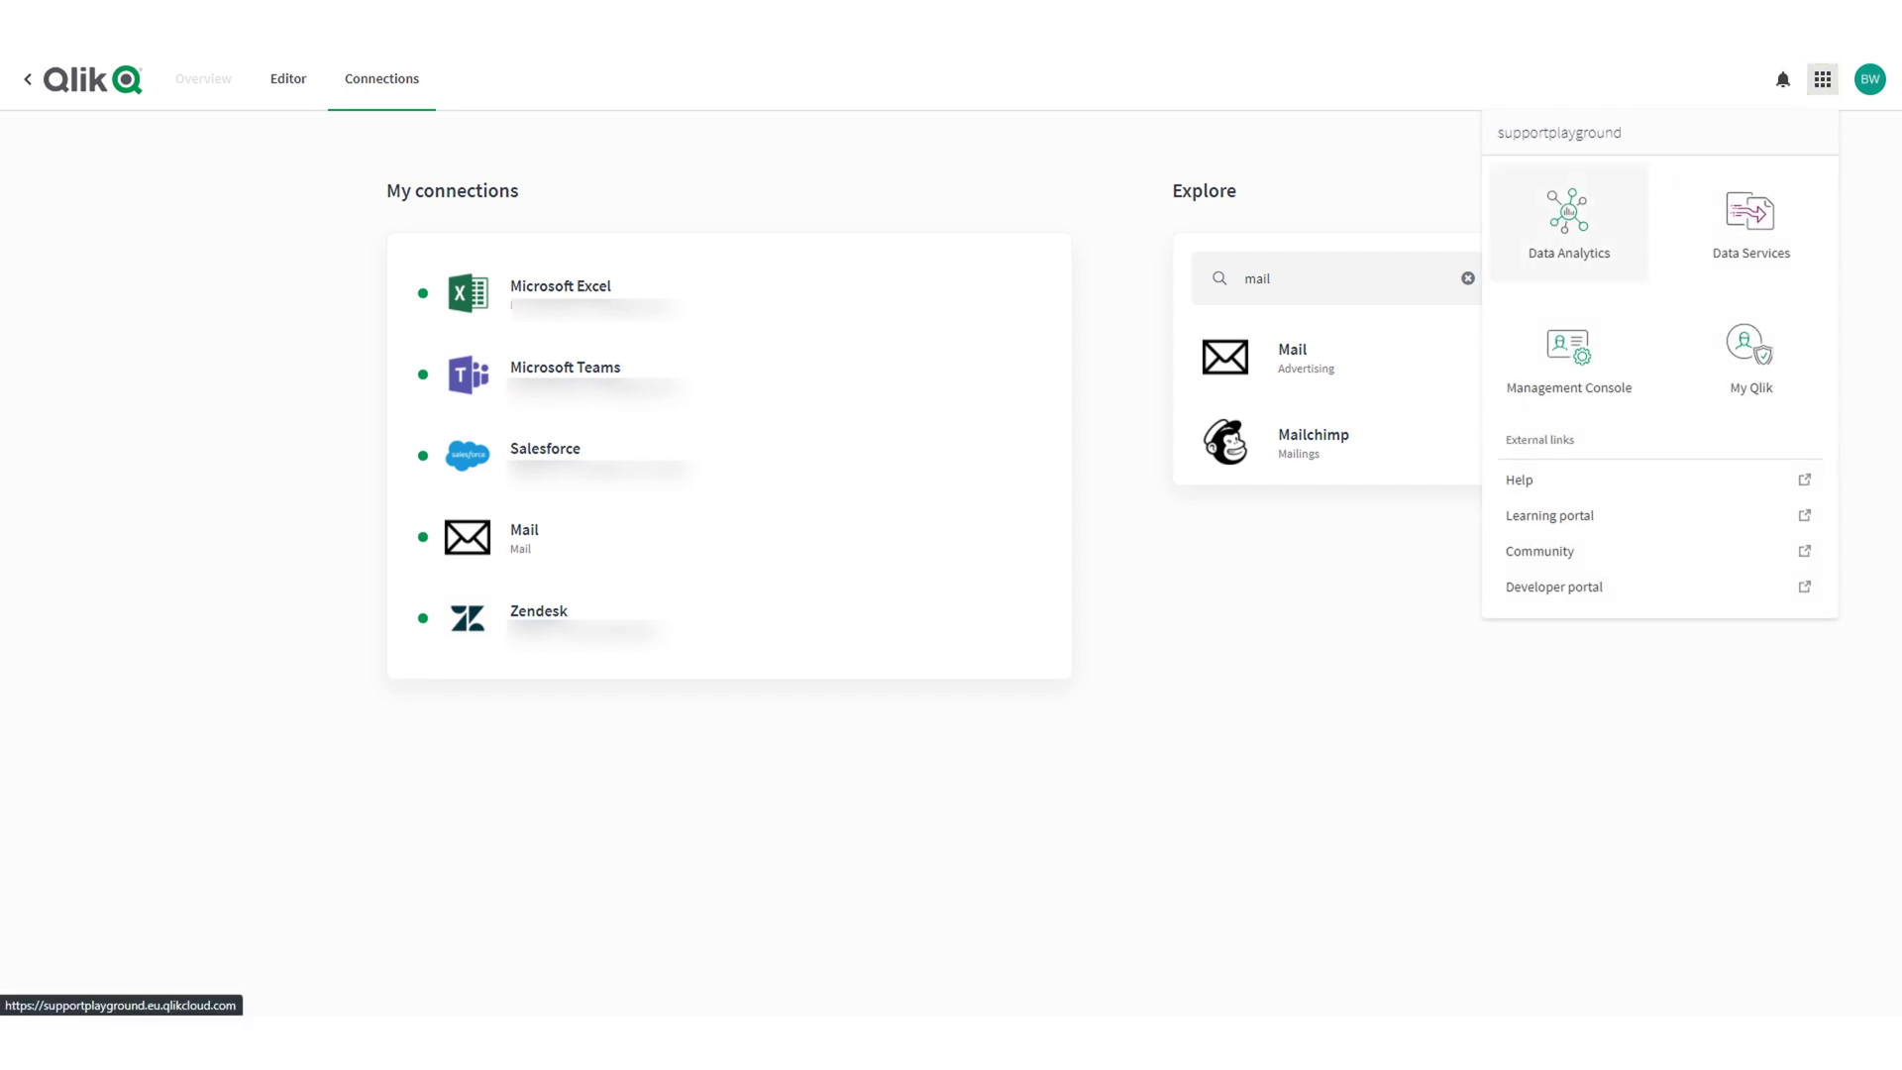
Go back to the home hub and start another new automation.
click(1569, 223)
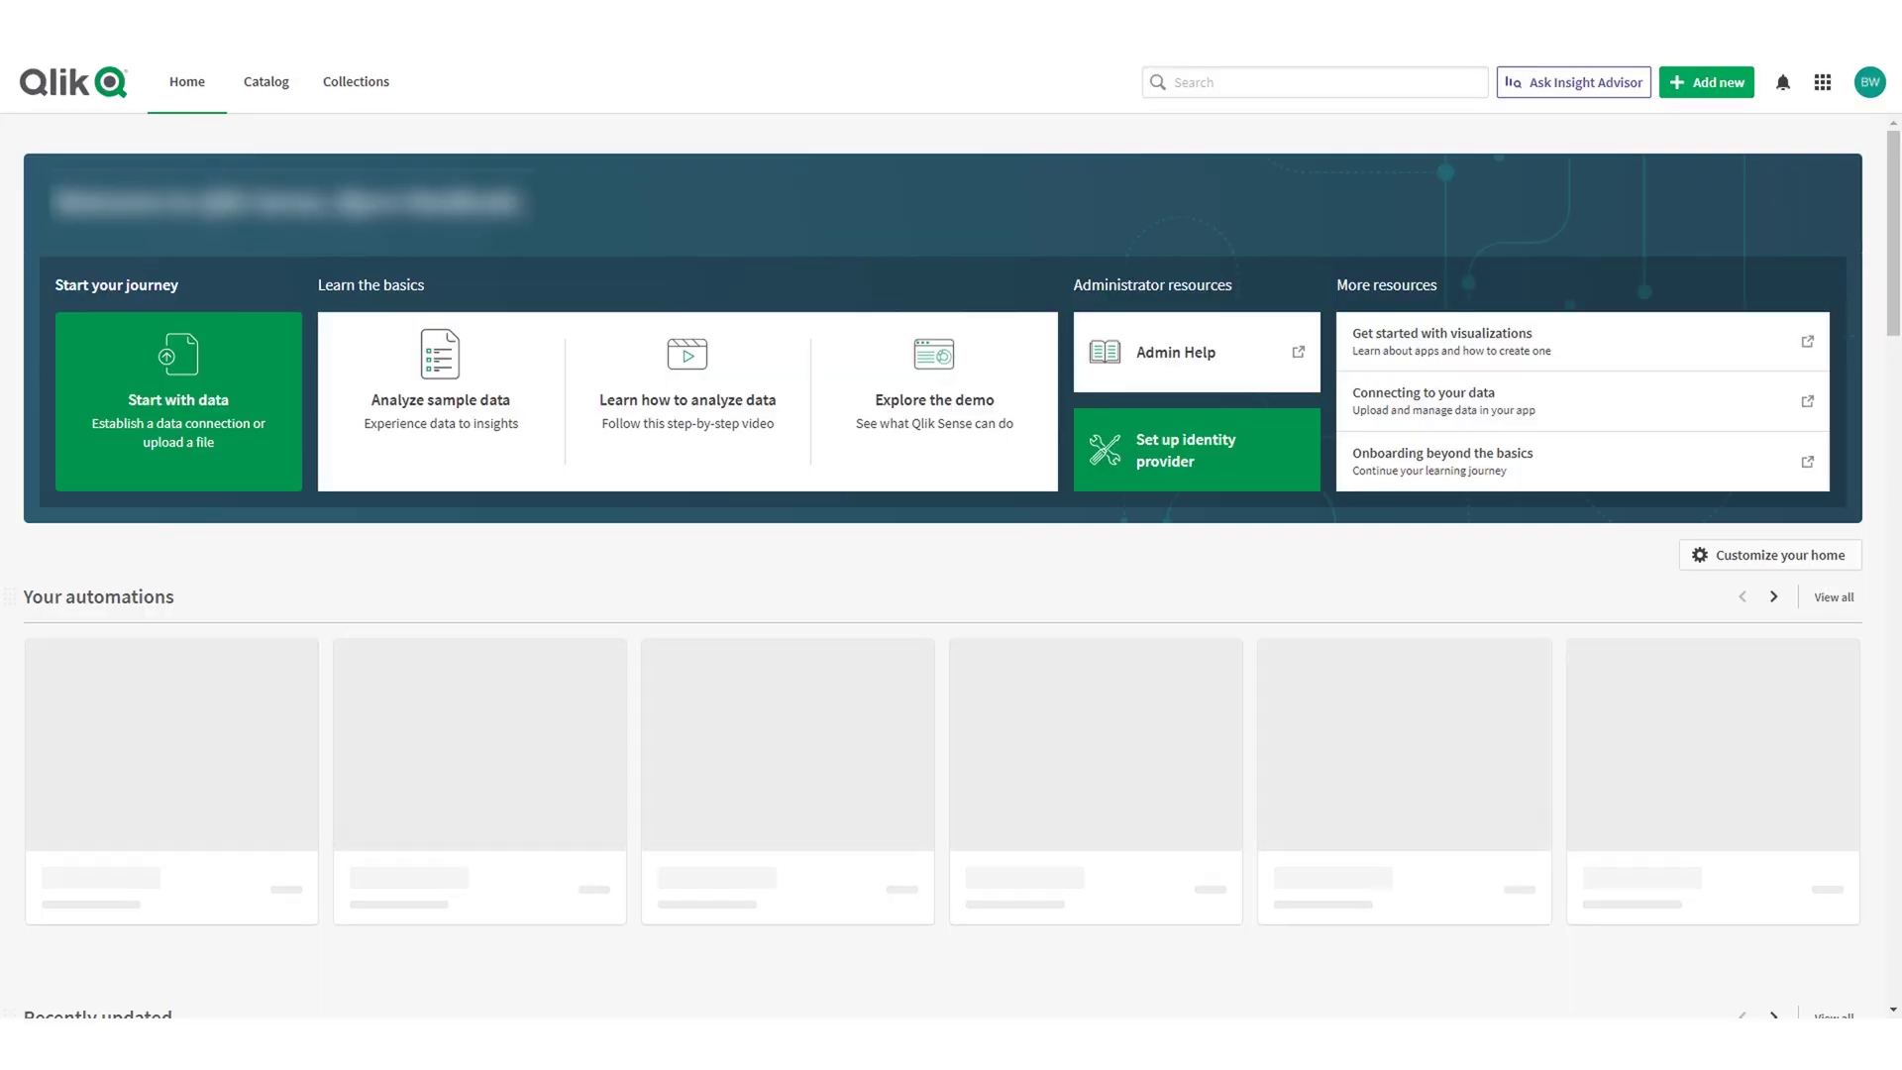
click(1706, 82)
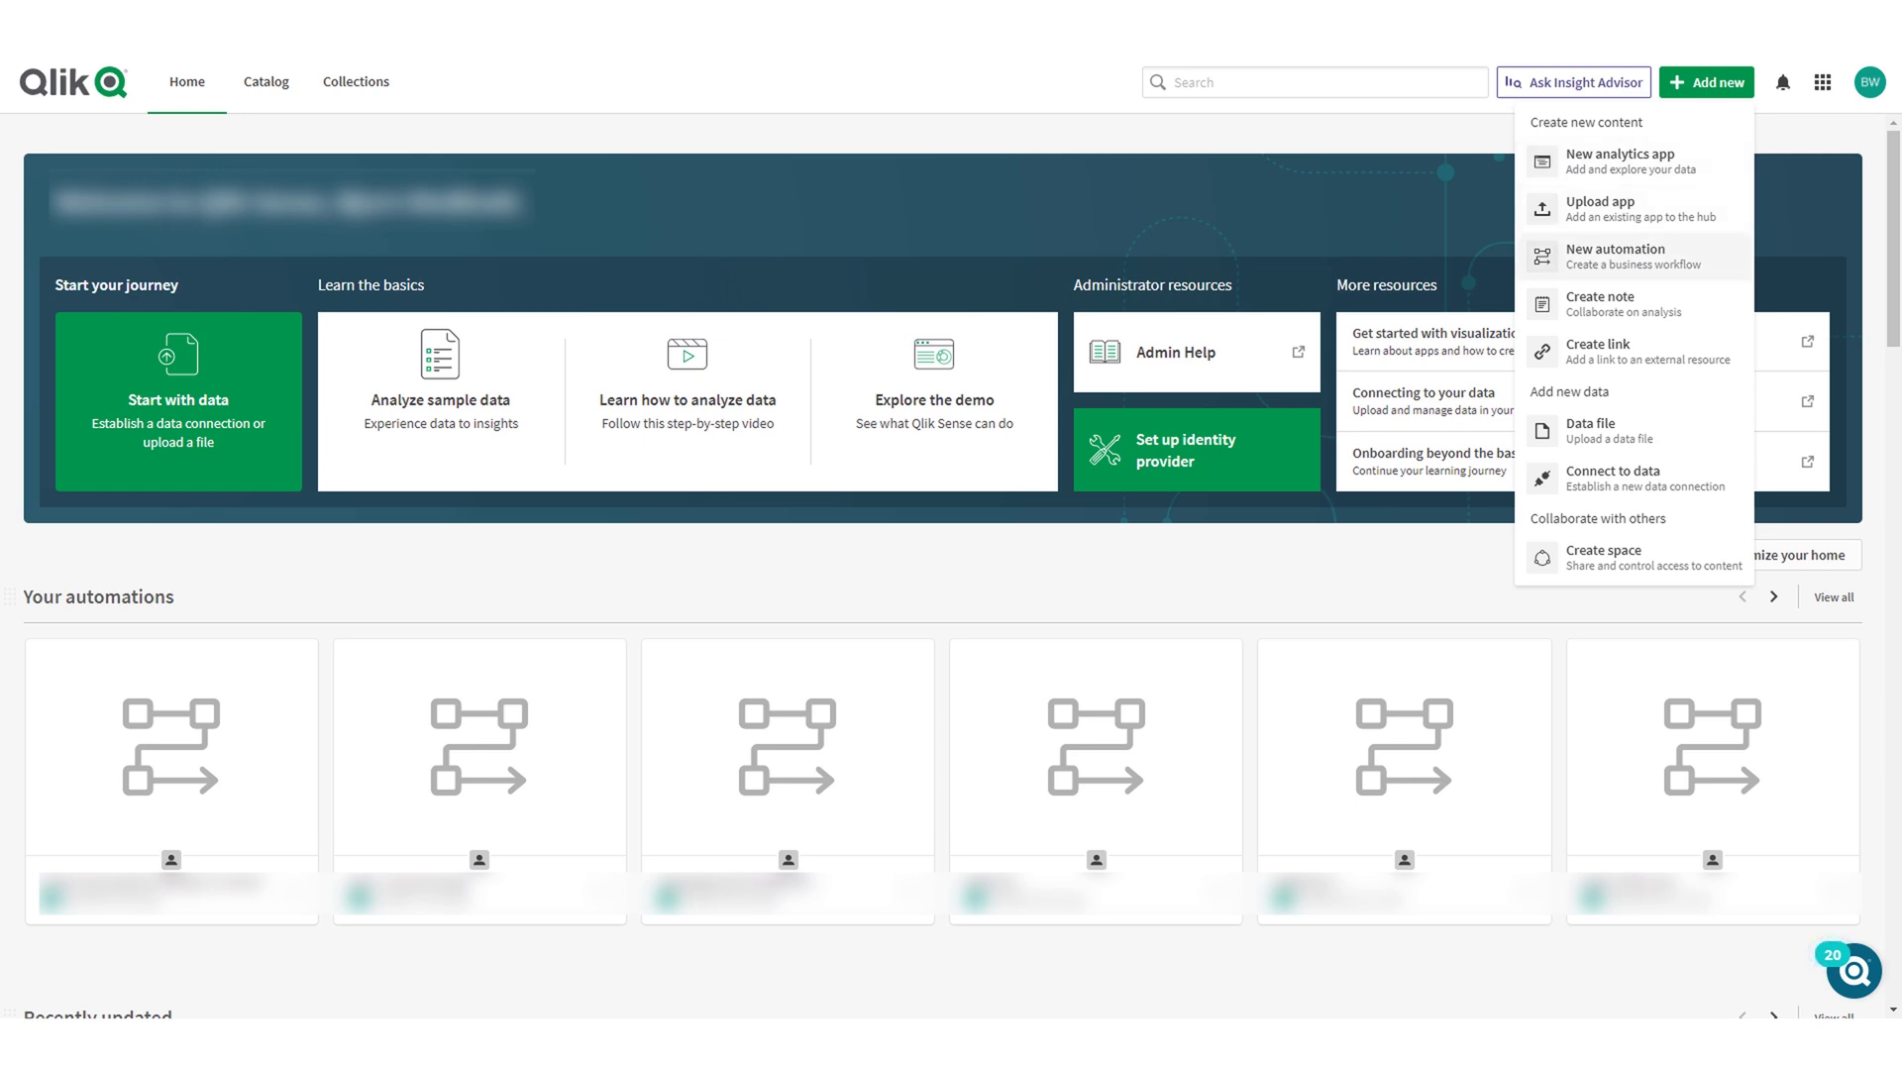
click(1615, 255)
Name the automation 'Mail test' and choose the Mail icon.
click(441, 246)
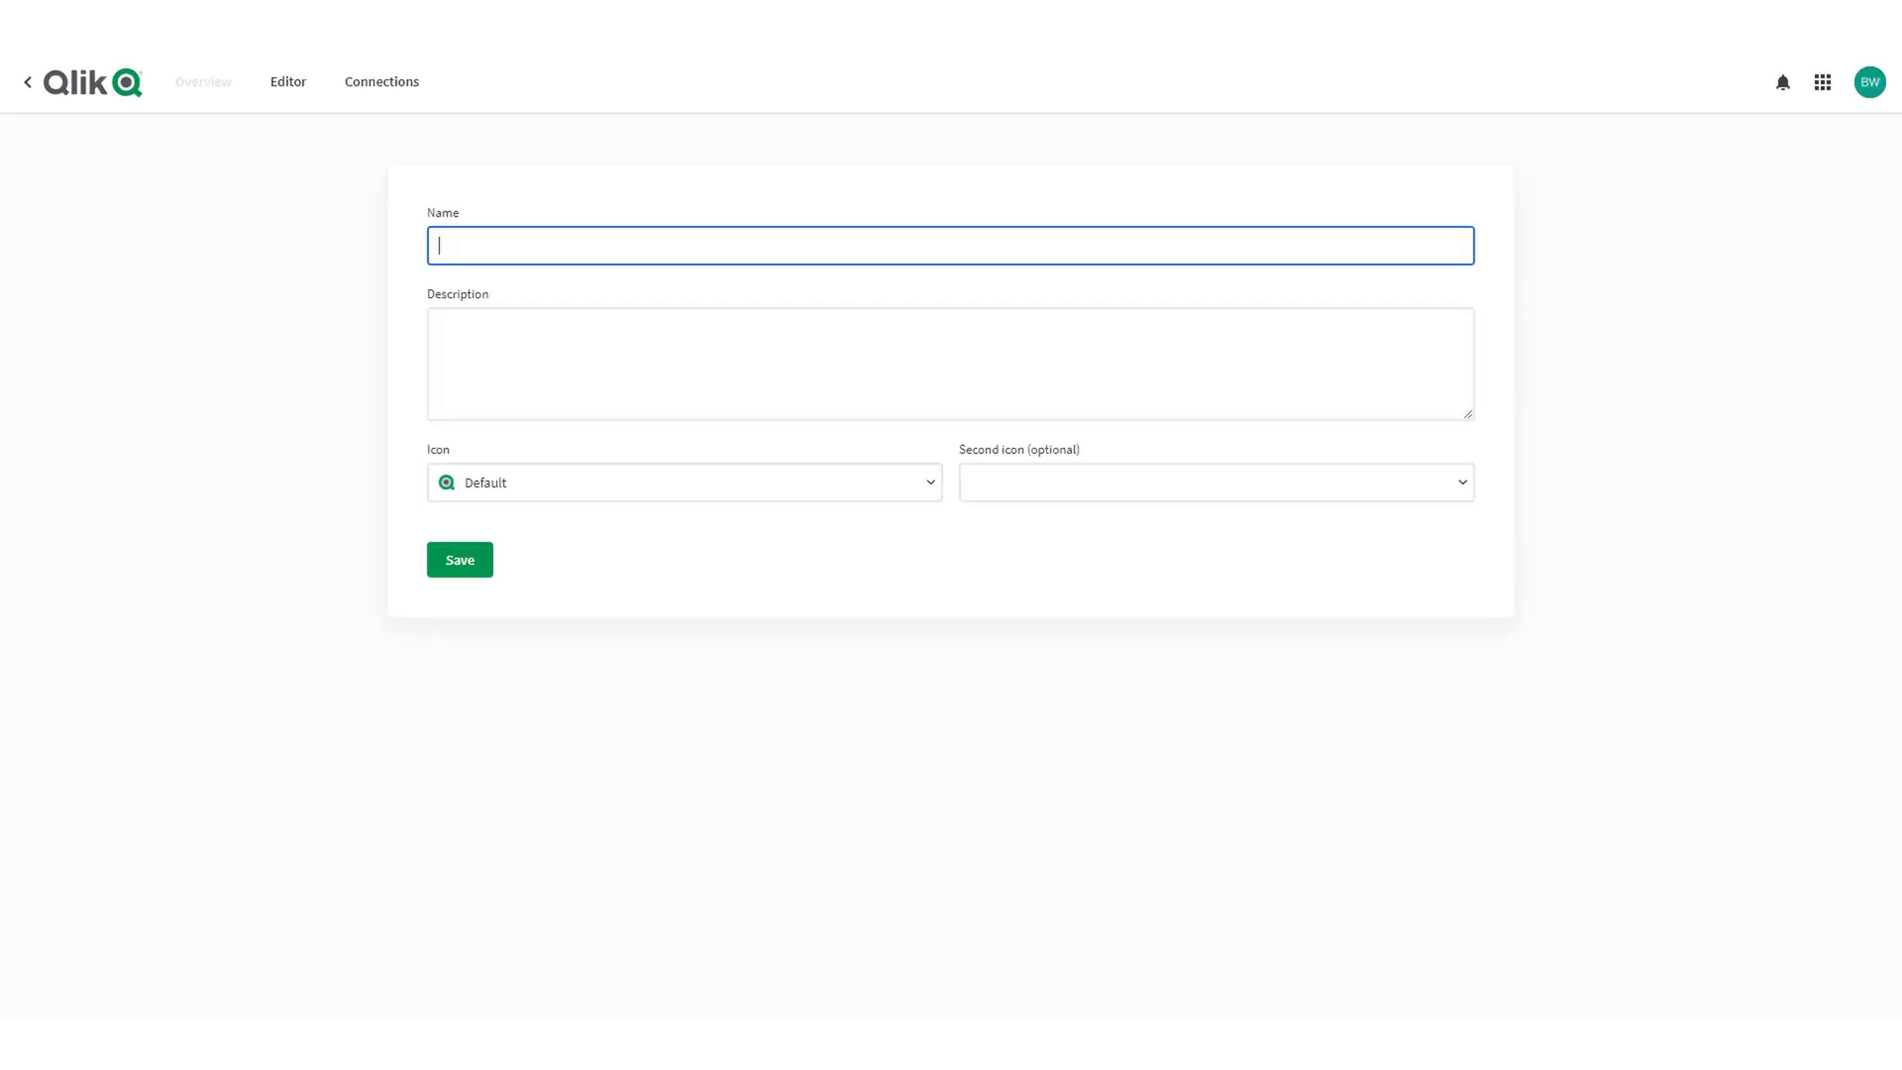
text(Mail test)
click(683, 483)
text(mail)
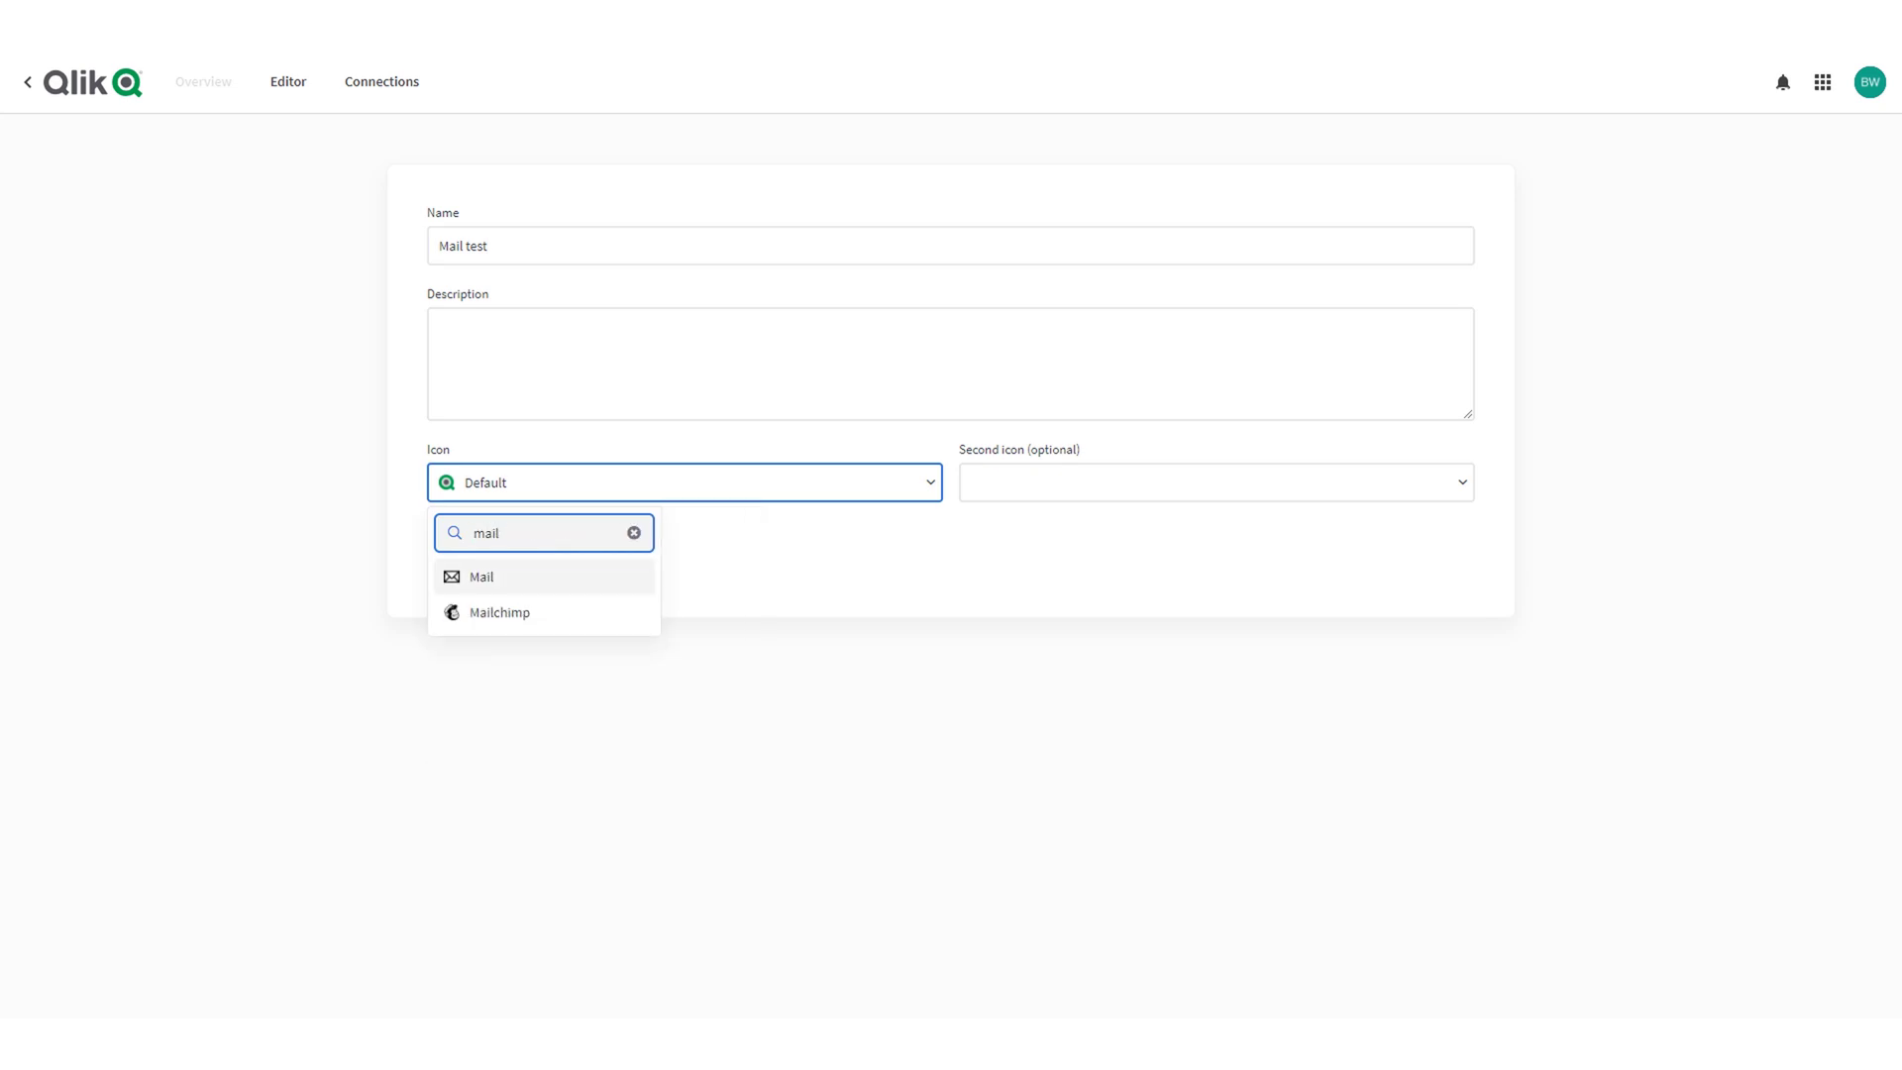
click(481, 576)
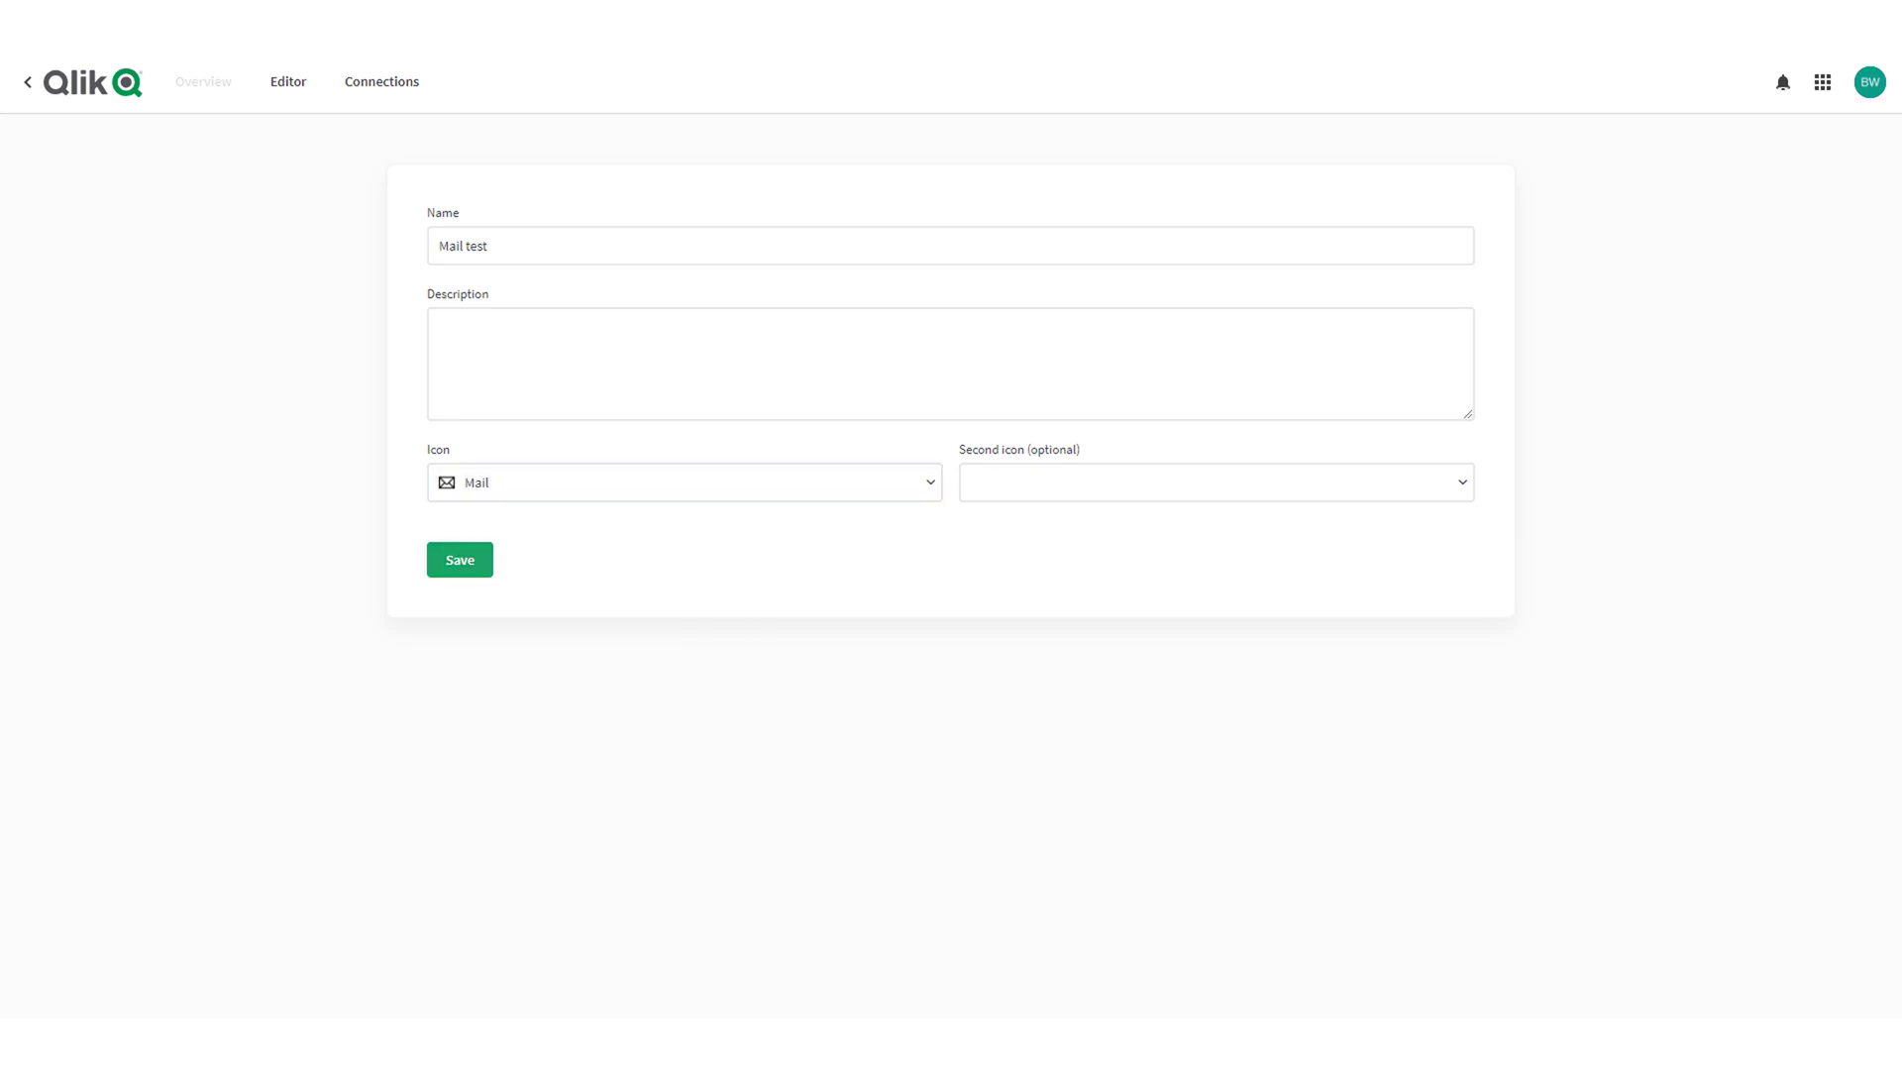
Save the Mail test automation and place a Send Mail block under Start.
click(472, 560)
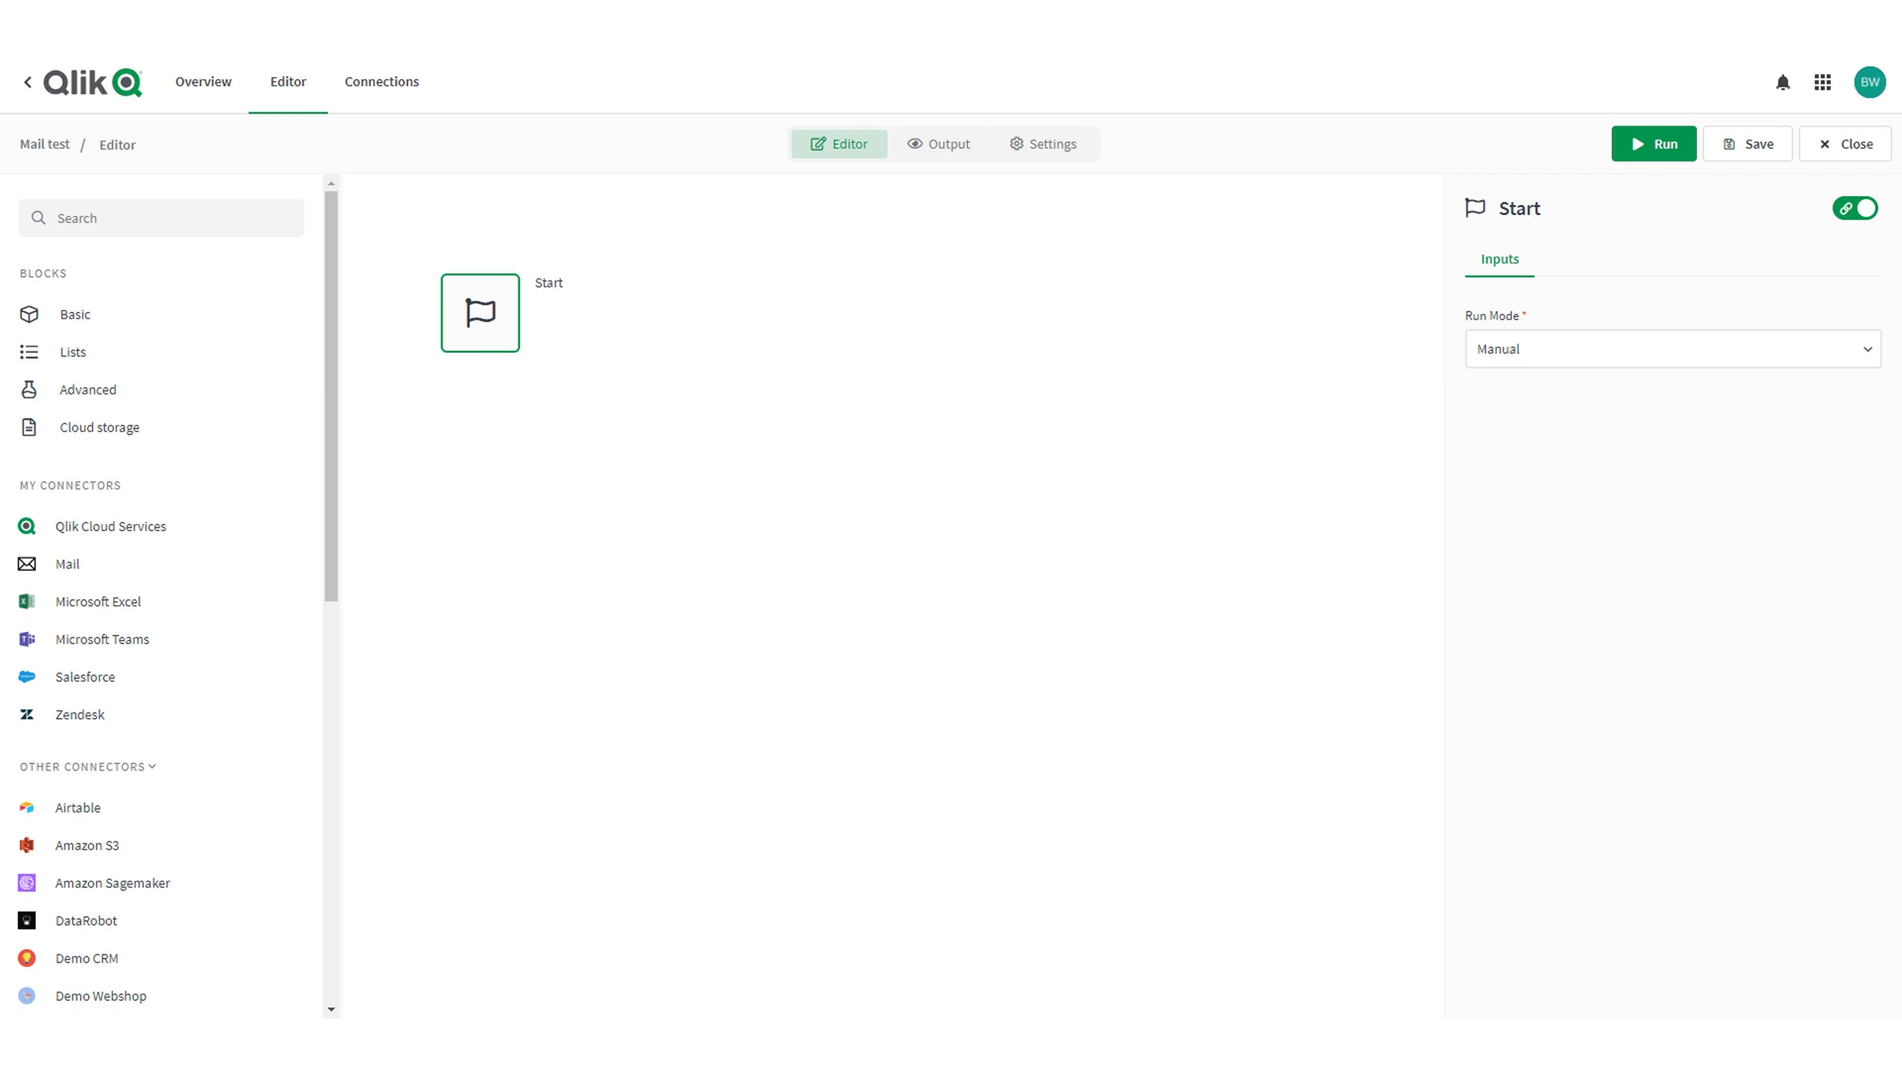
click(158, 564)
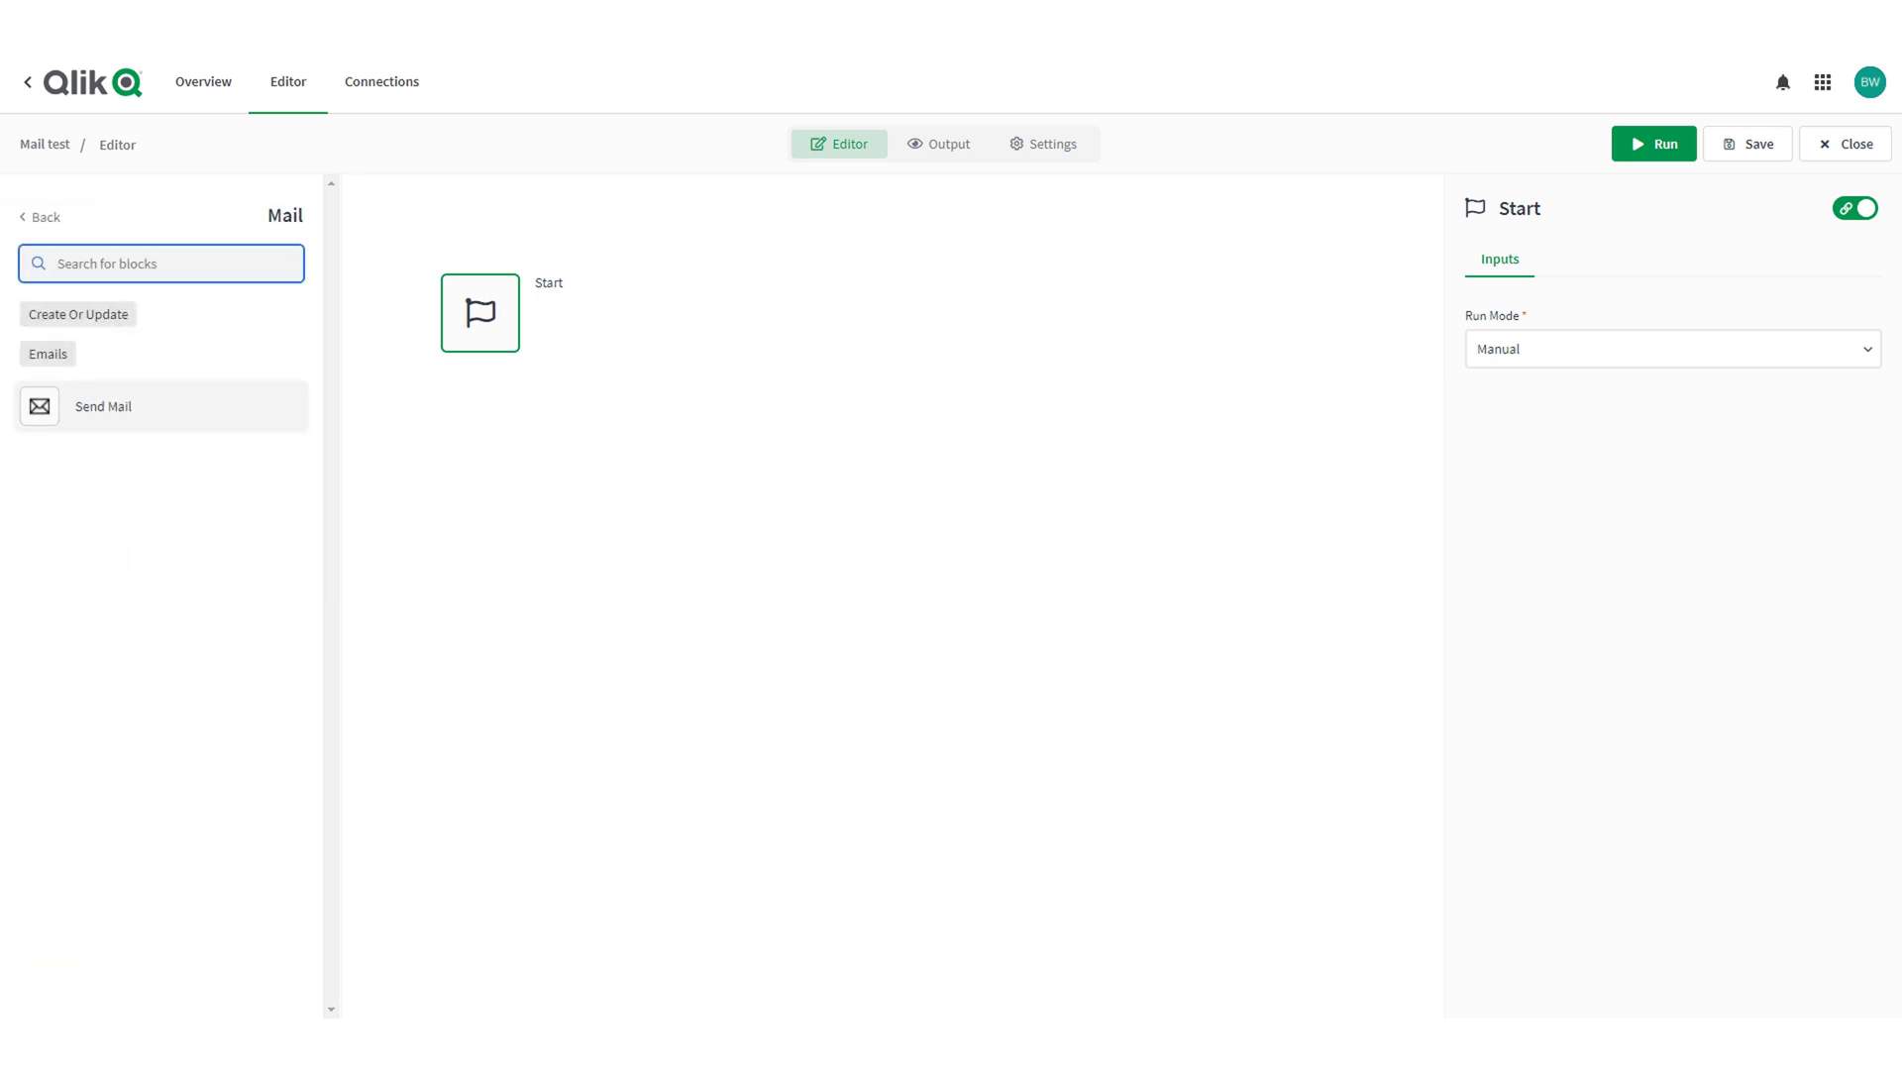
drag(39, 406, 435, 451)
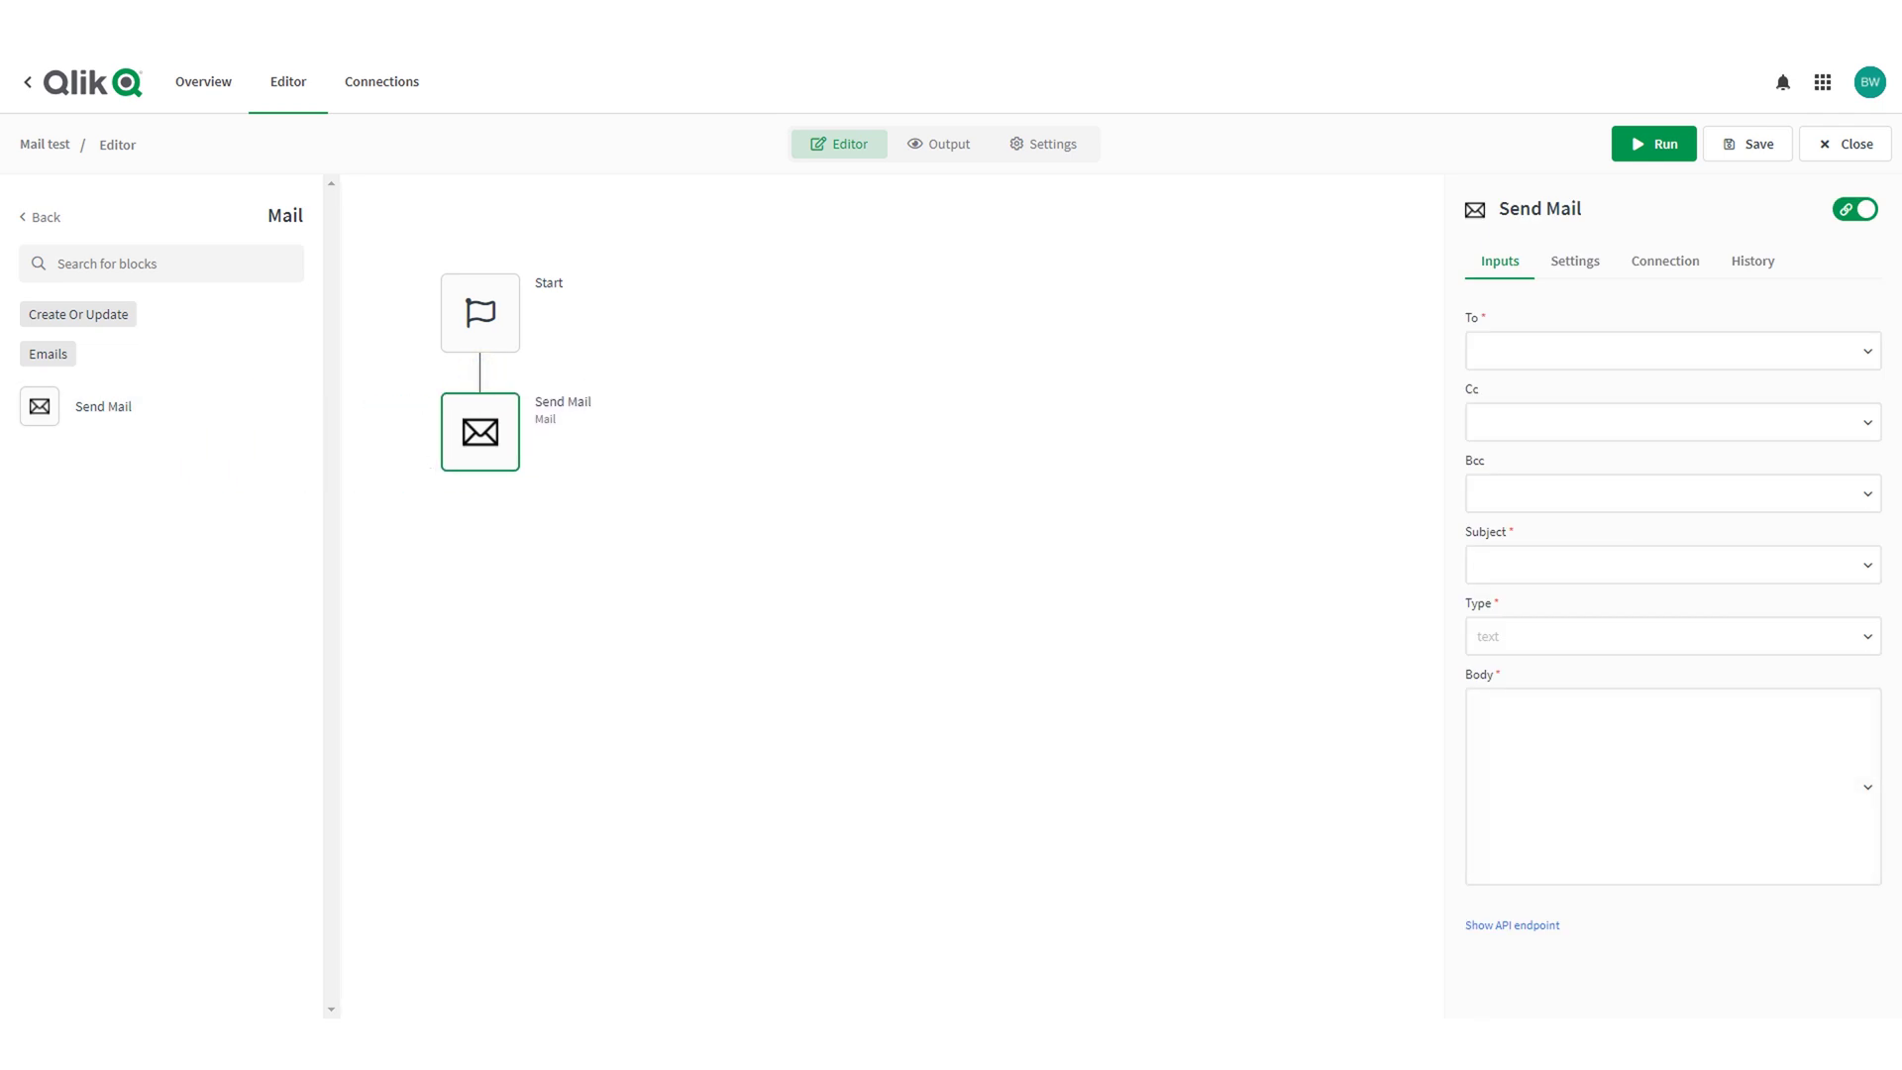
Fill in the recipient, subject 'Mail test from Qlik automation' and body 'Simple mail test, please ignore', then save.
click(1673, 350)
text(user@example.com)
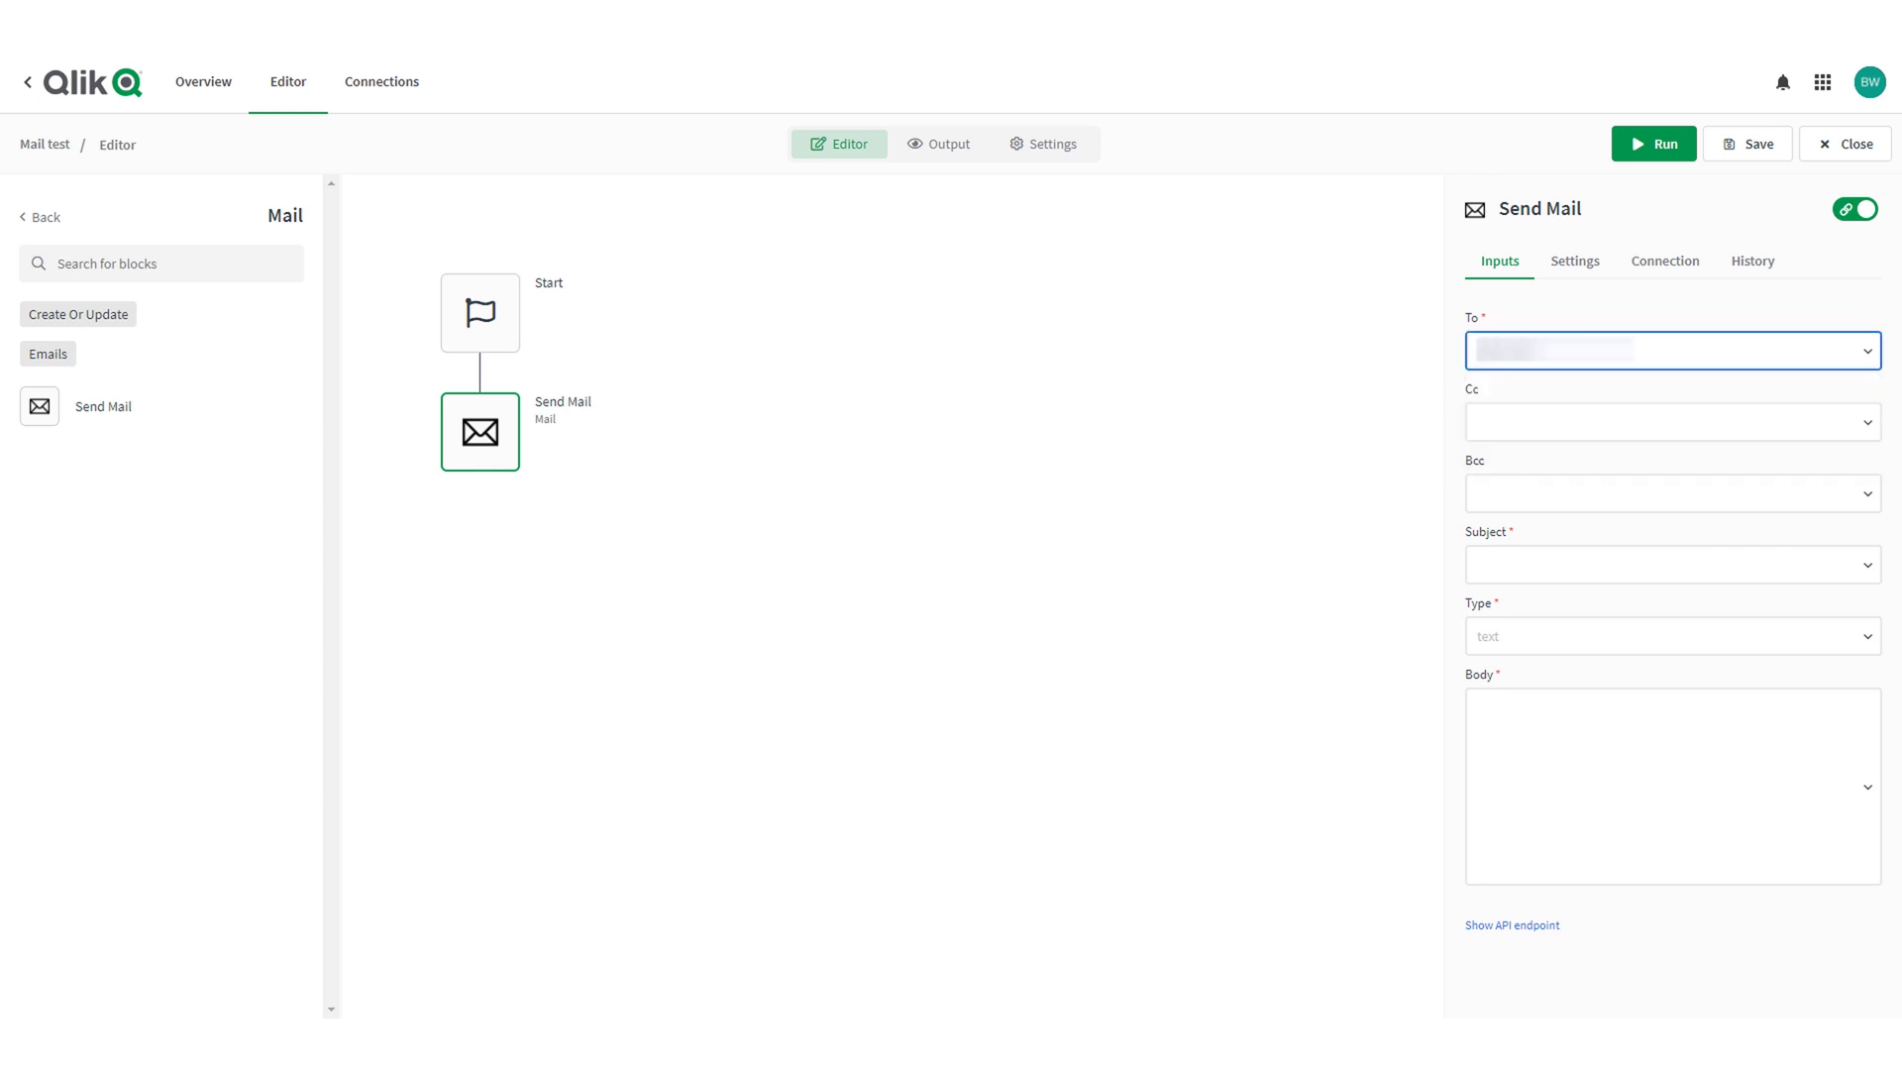
key(Tab)
key(Tab)
key(Tab)
text(Mail test from Qlik automation)
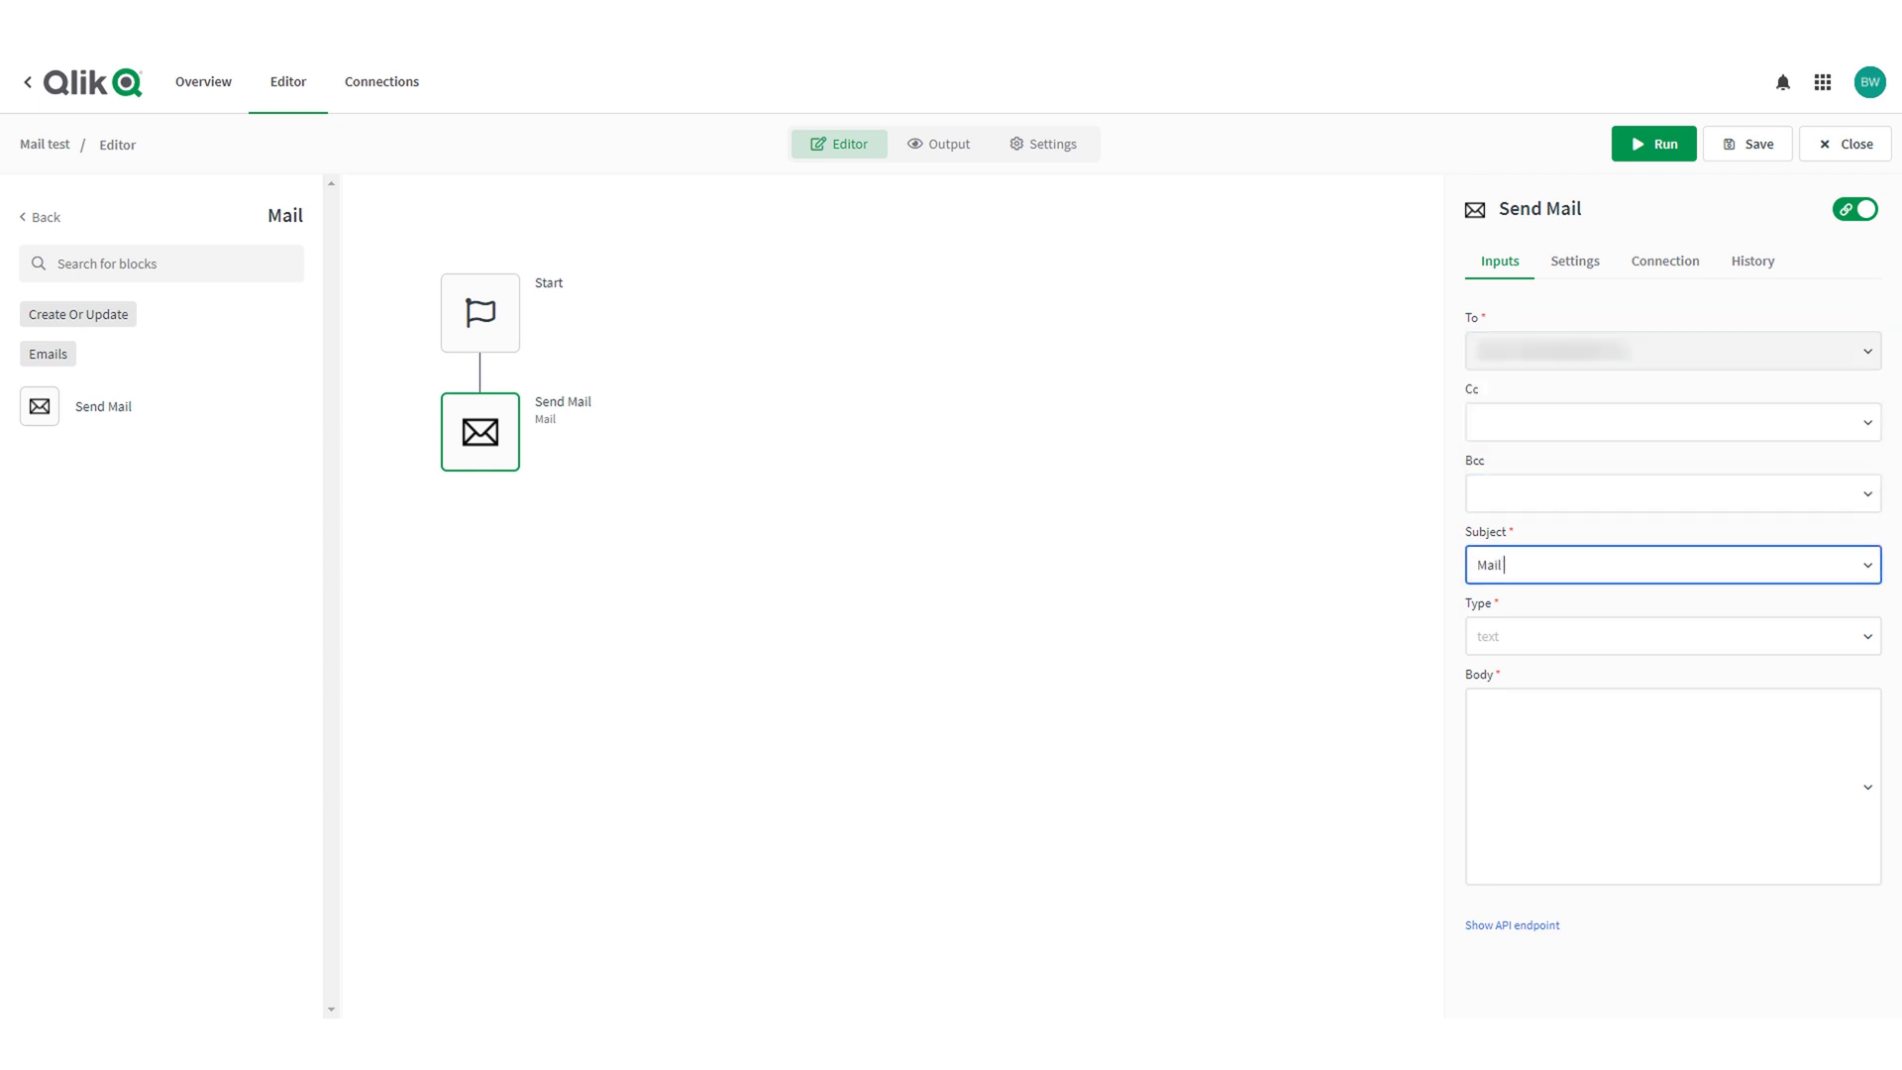
key(Tab)
key(Tab)
text(Simple m)
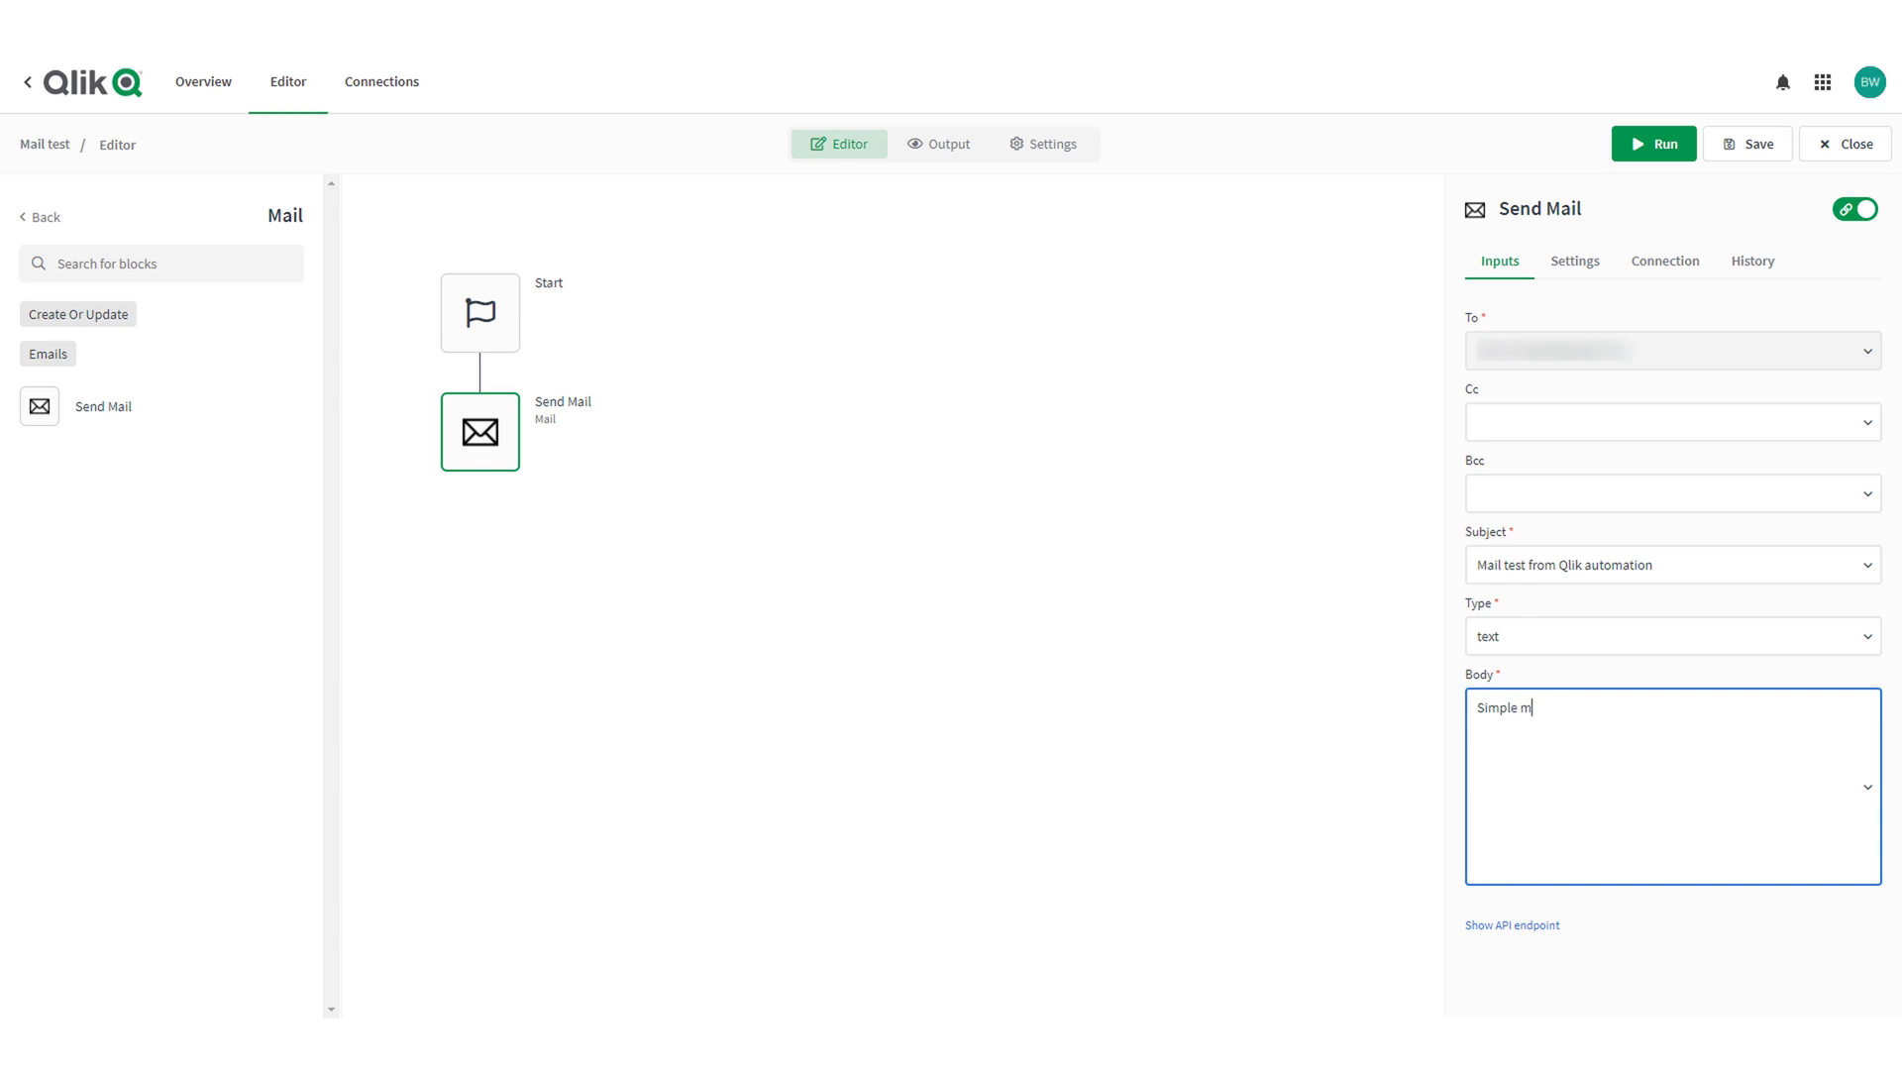
text(ail test, please ignore)
key(ctrl+s)
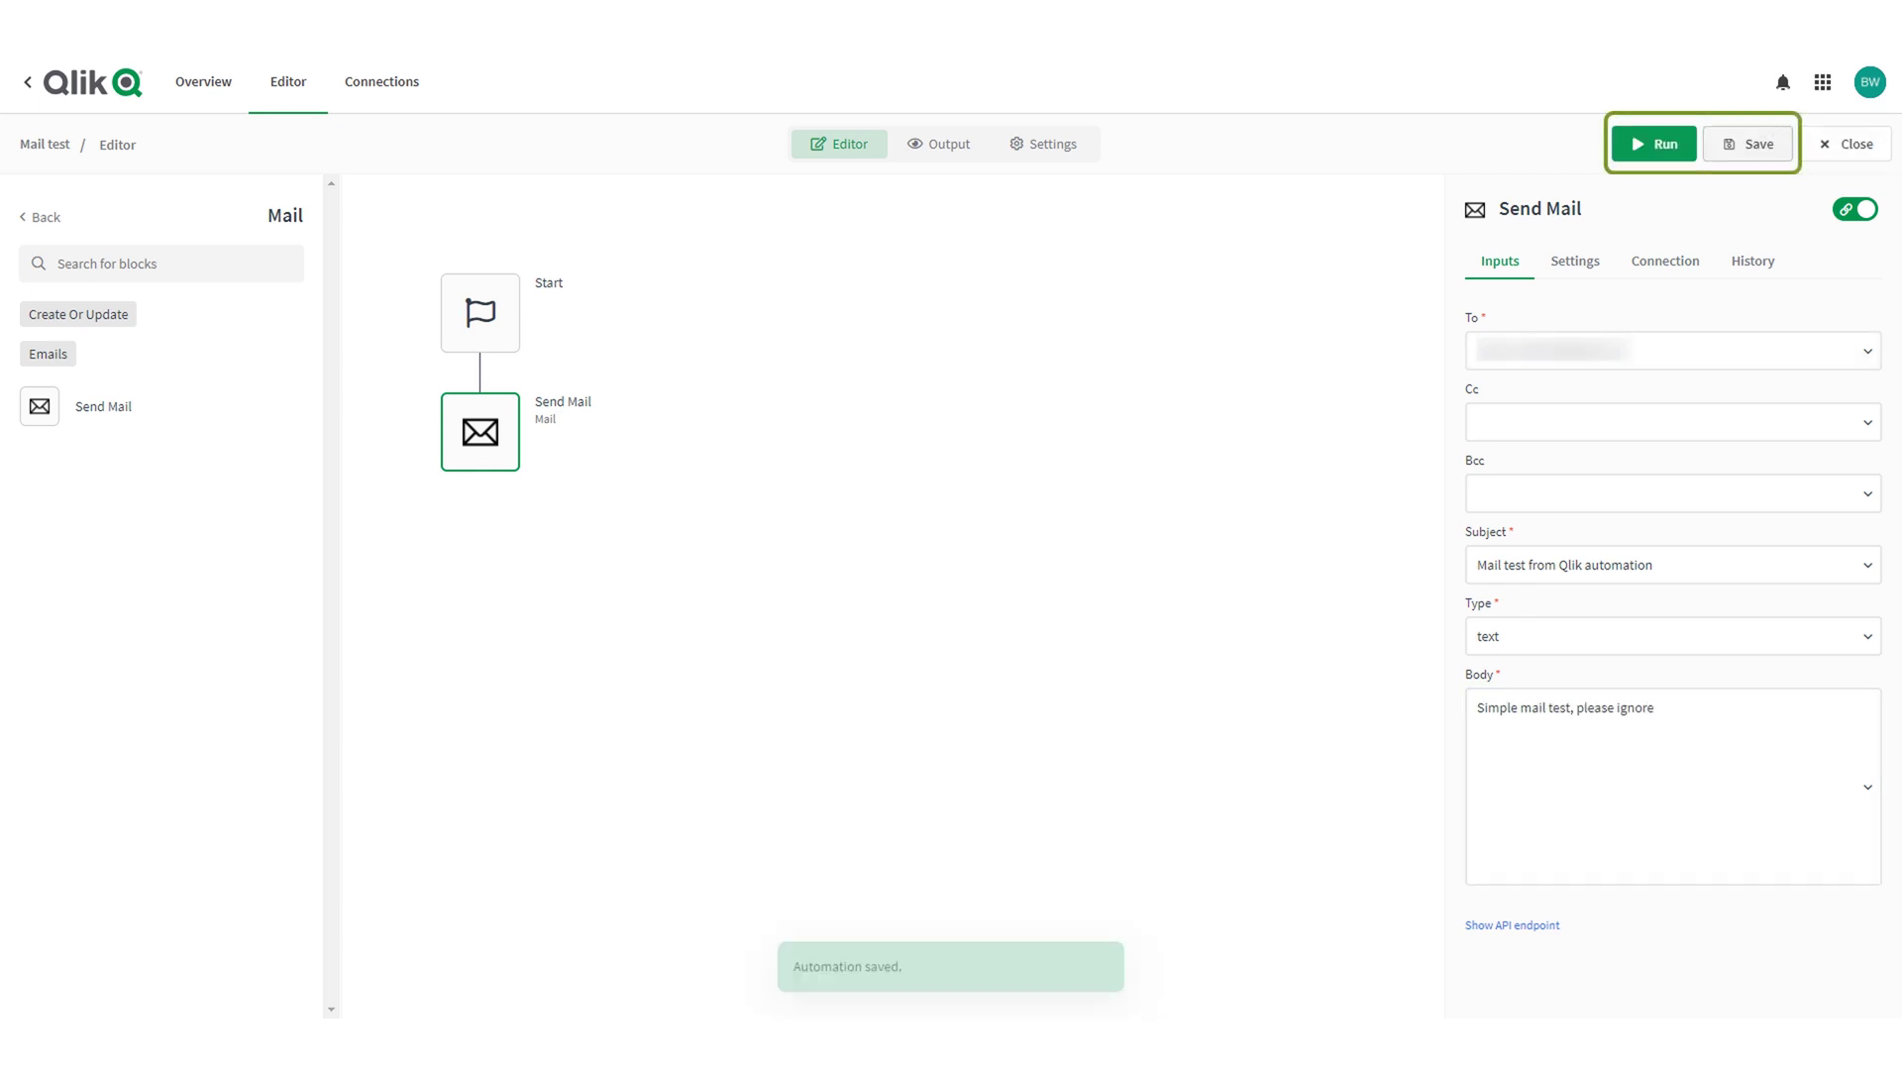
Run the automation and view the failed run's SMTP connect() error.
click(1653, 144)
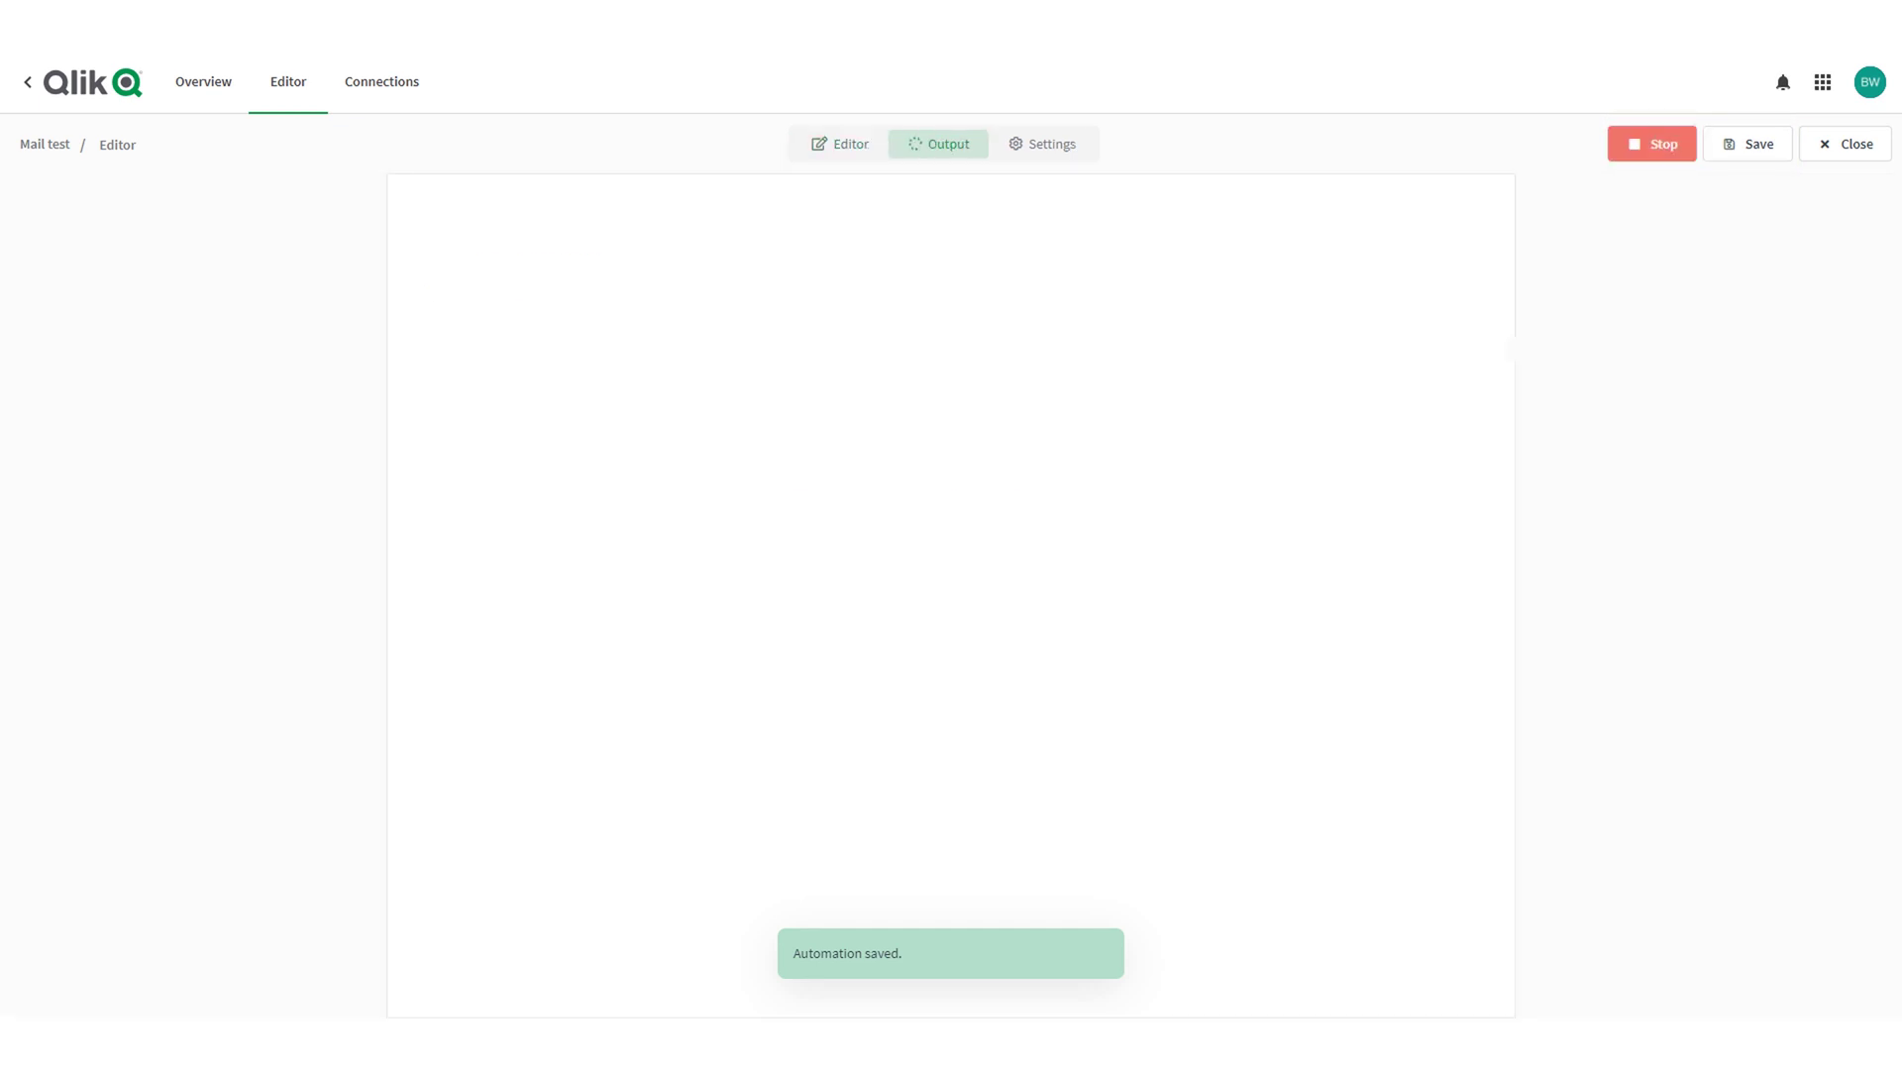
click(1062, 370)
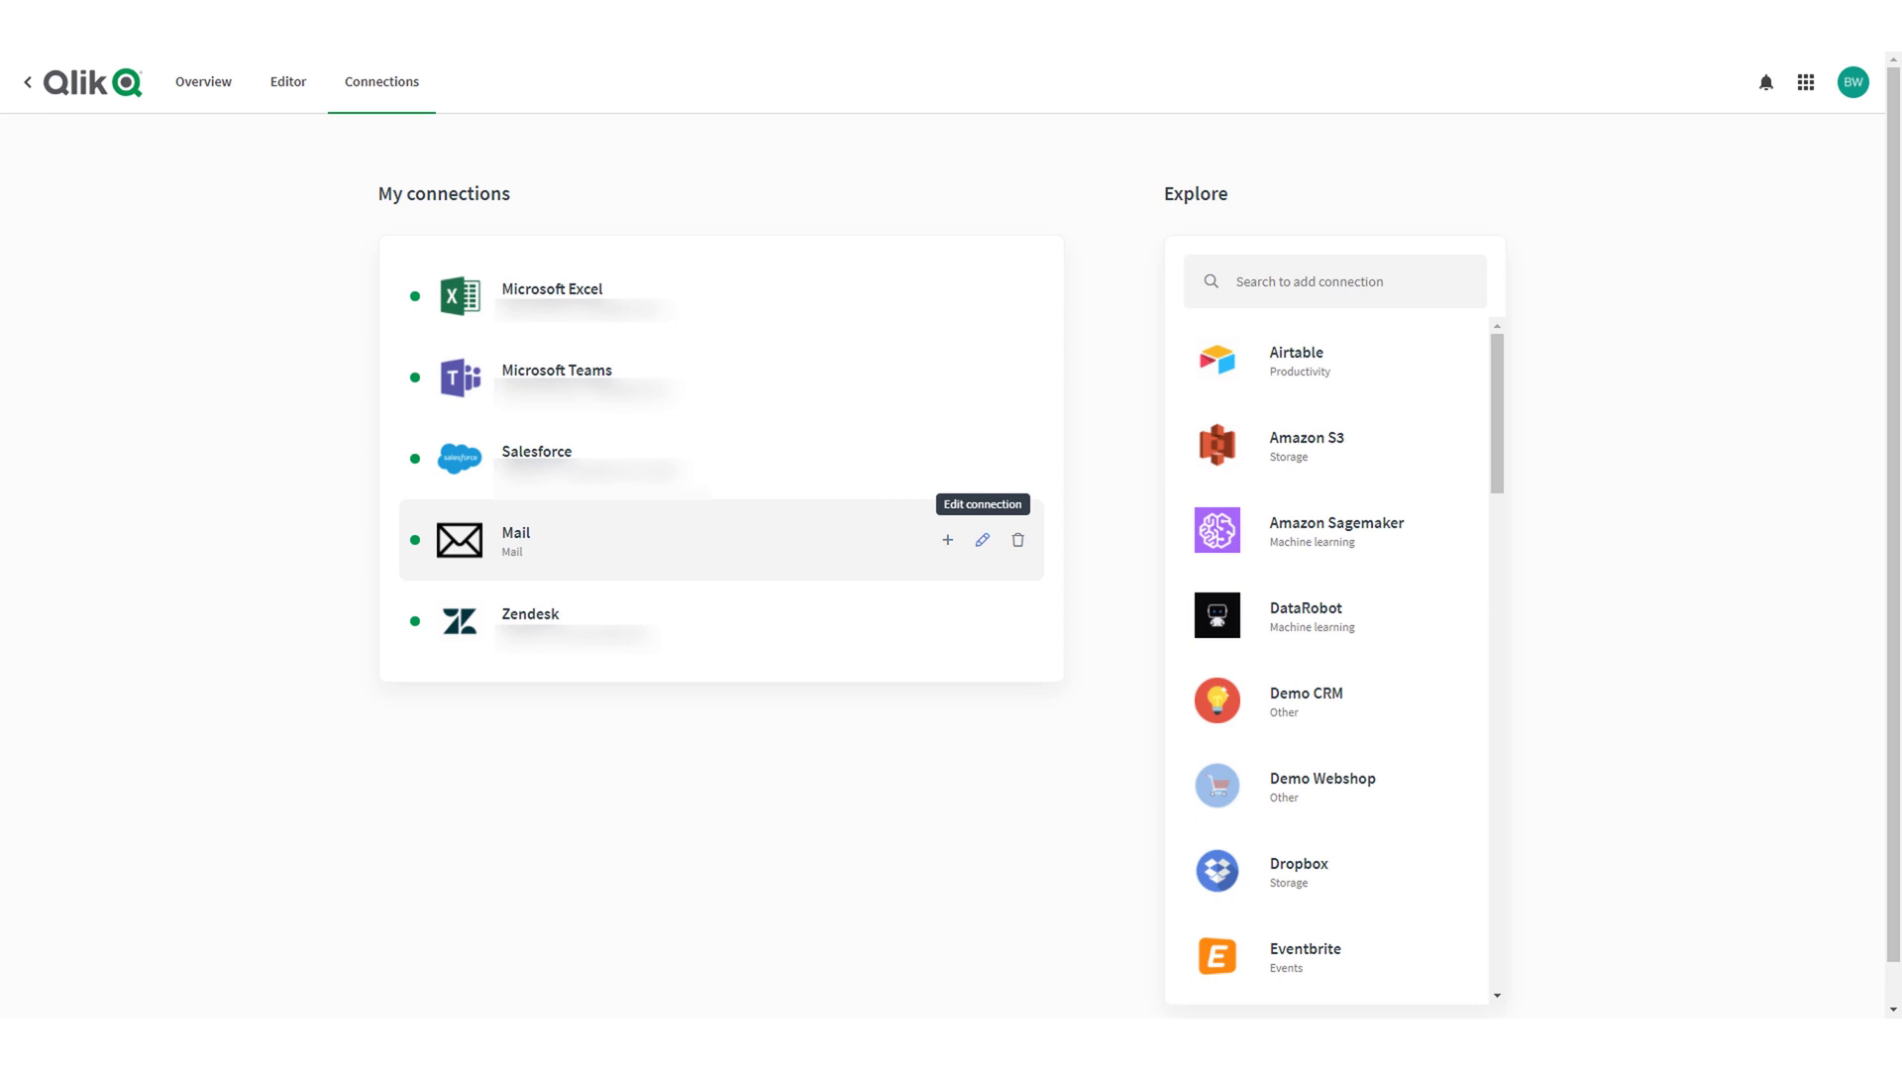
Fix the Mail connection's host from smpt.gmail.com to smtp.gmail.com and save it.
click(981, 539)
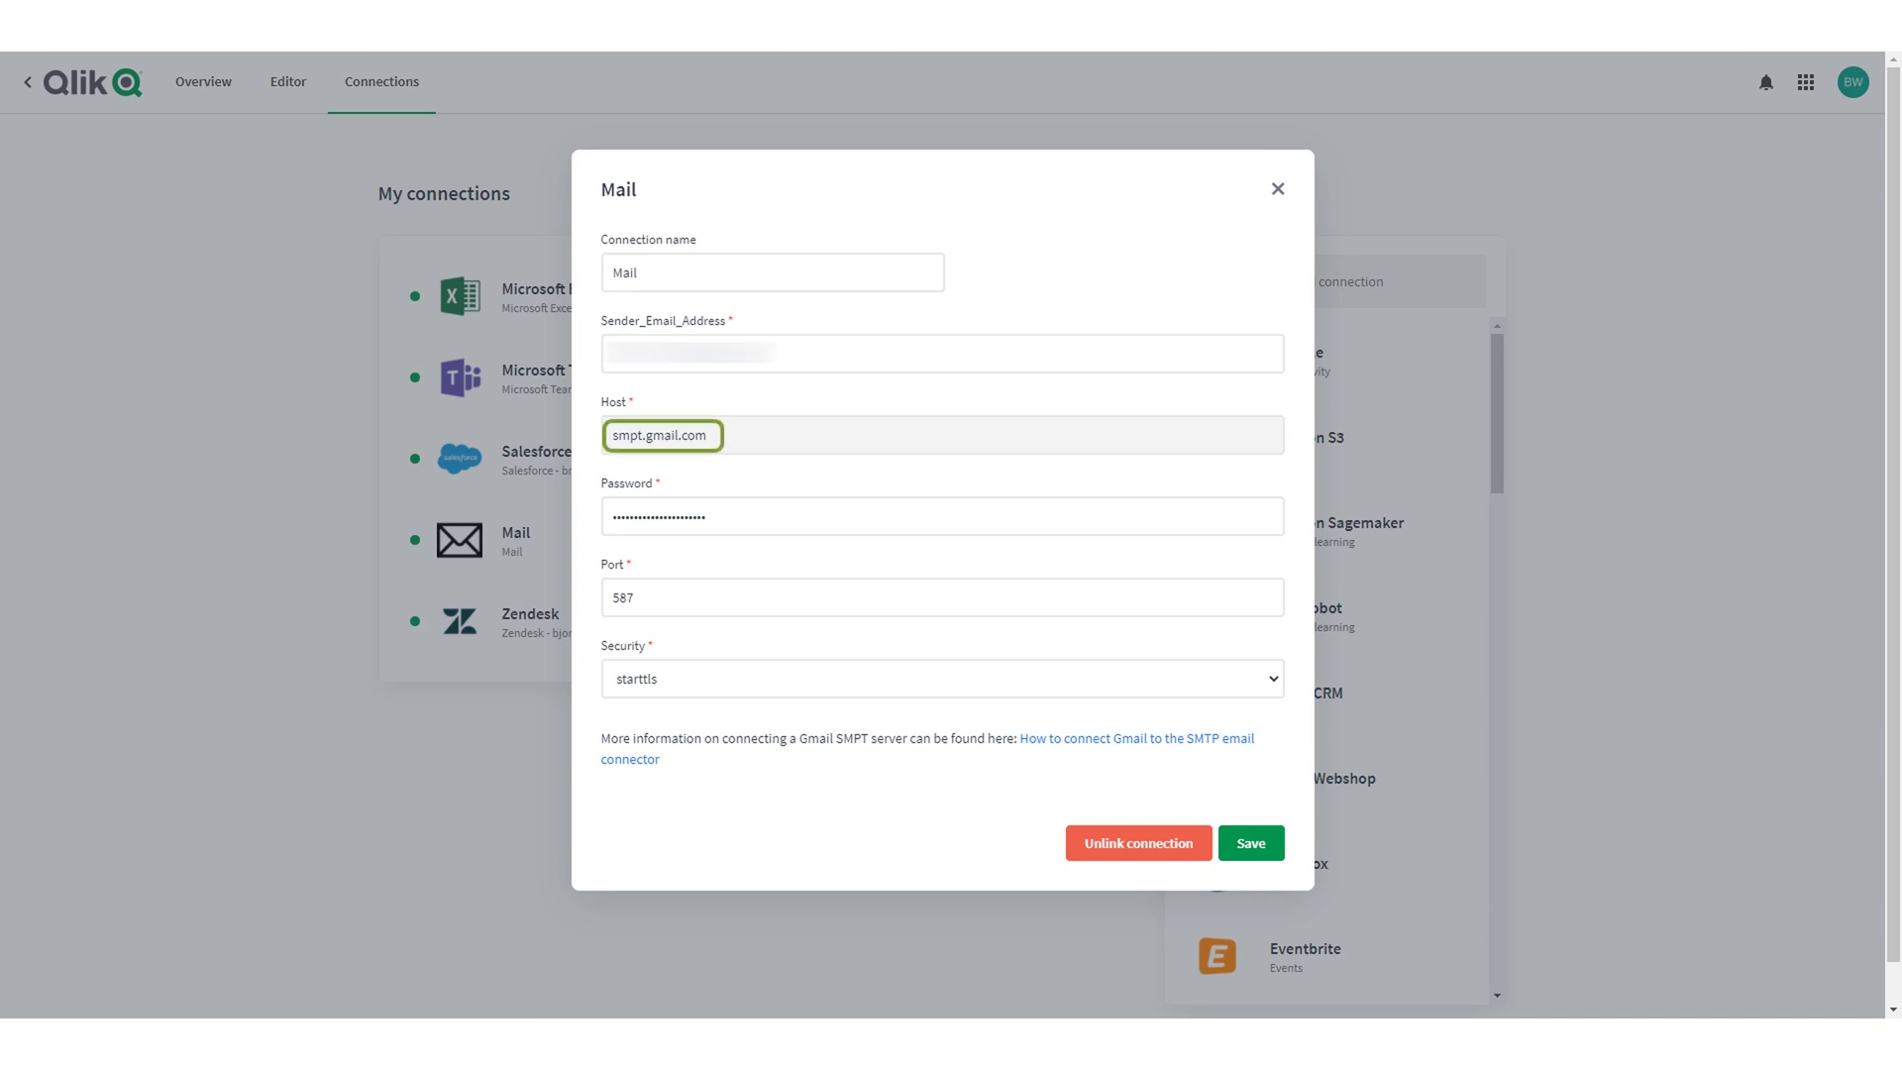
click(643, 435)
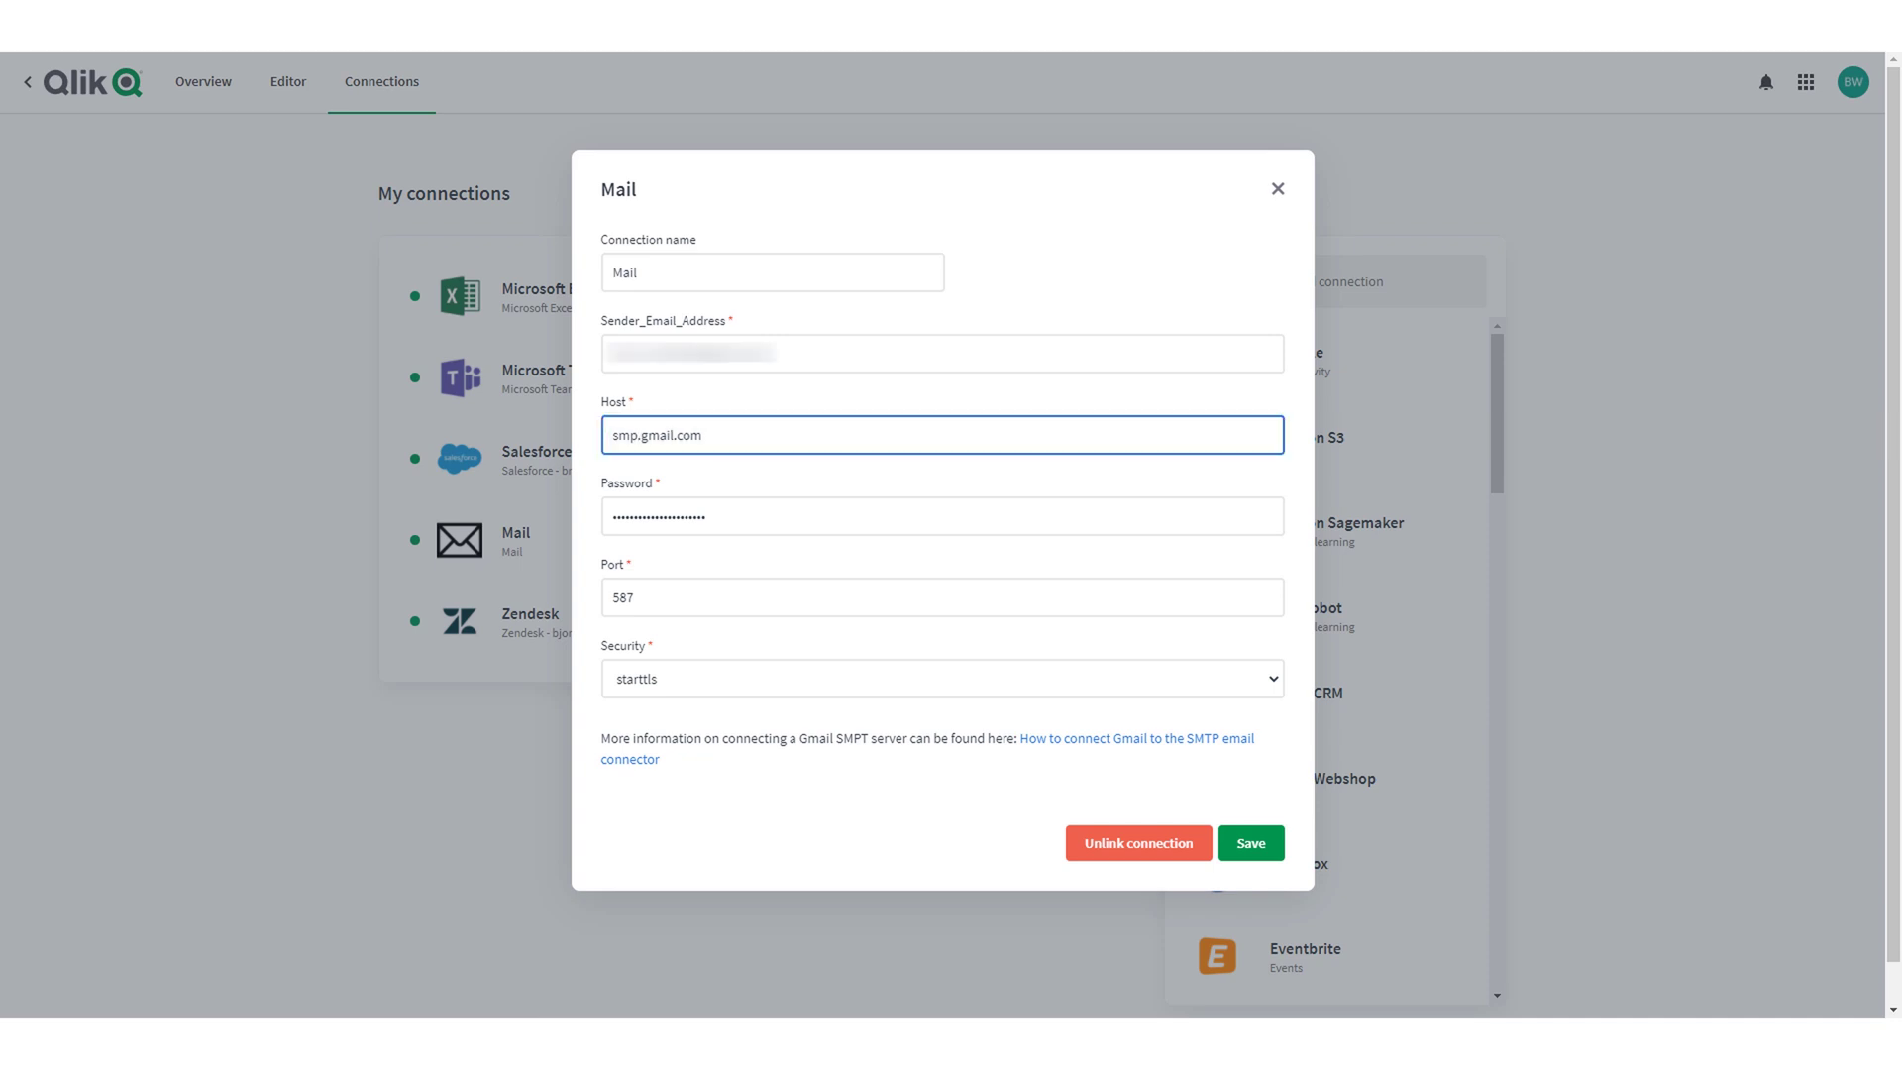
key(BackSpace)
key(BackSpace)
text(tp)
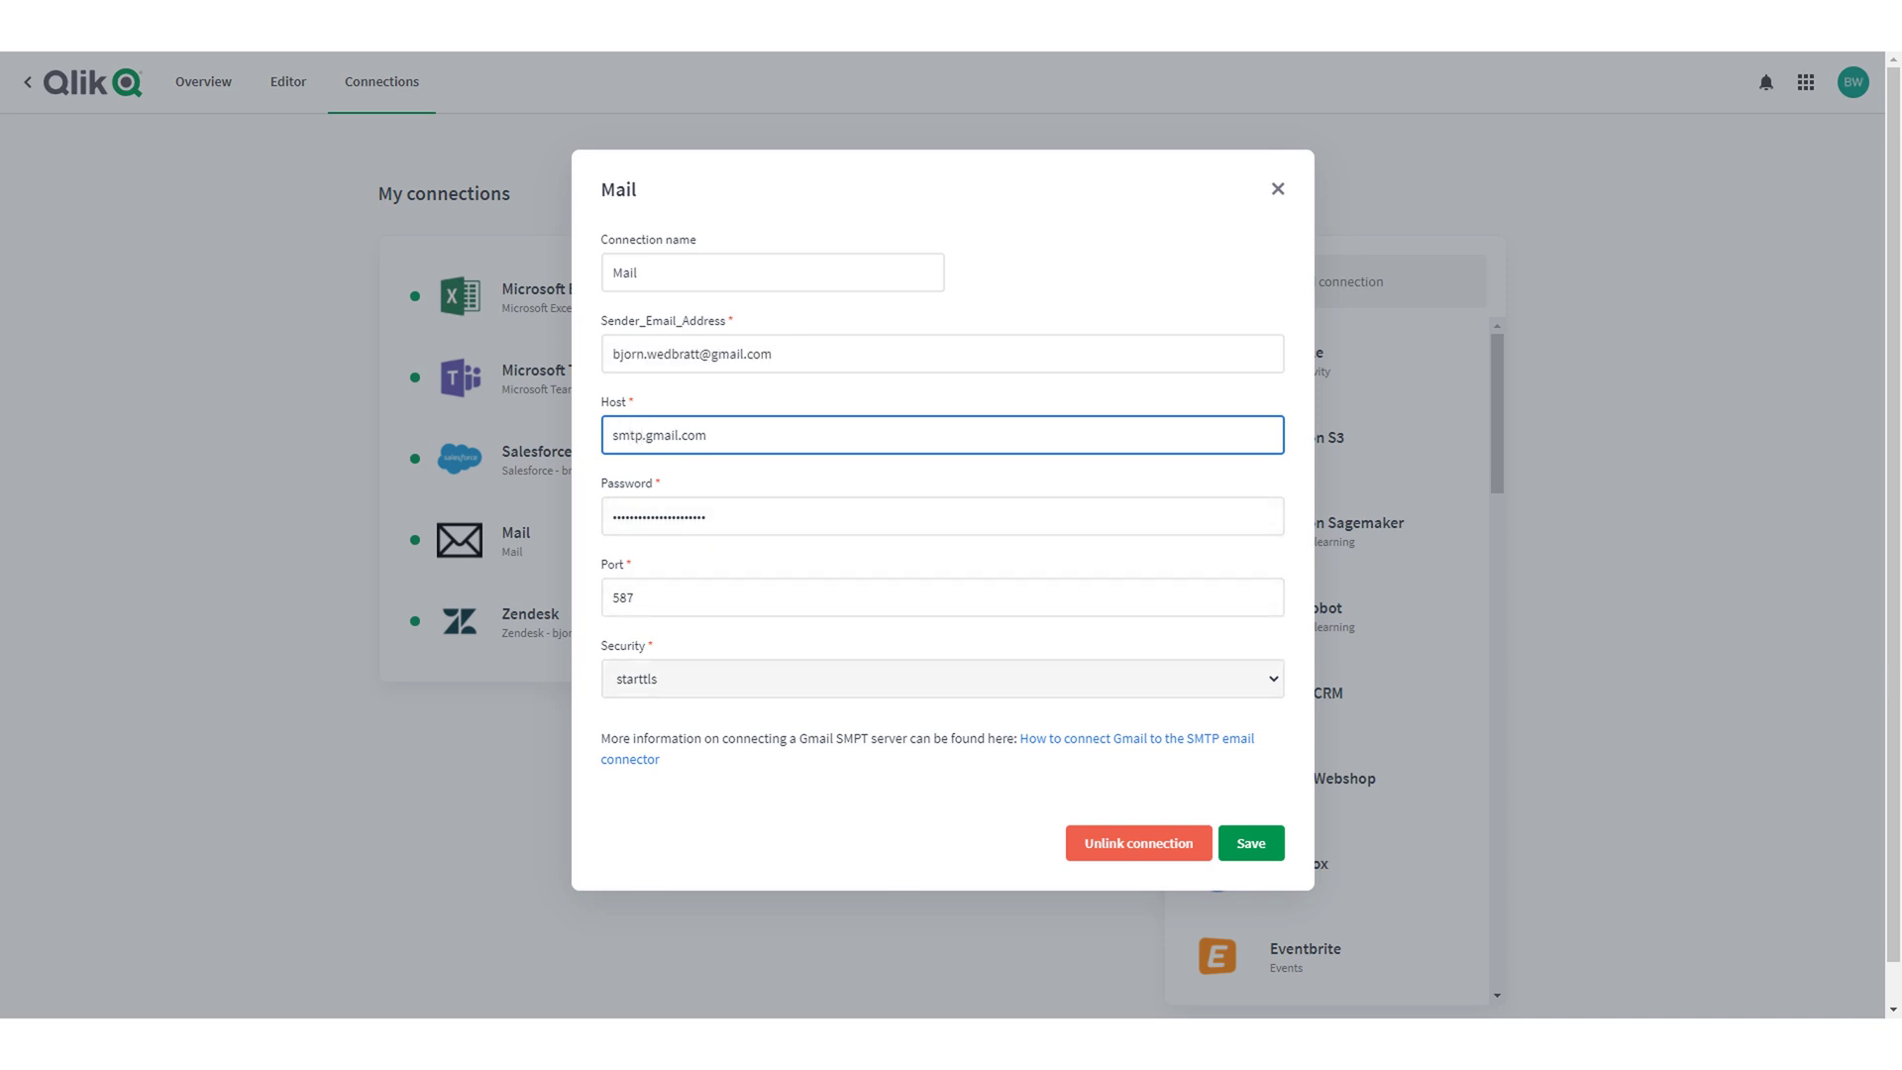
click(1251, 843)
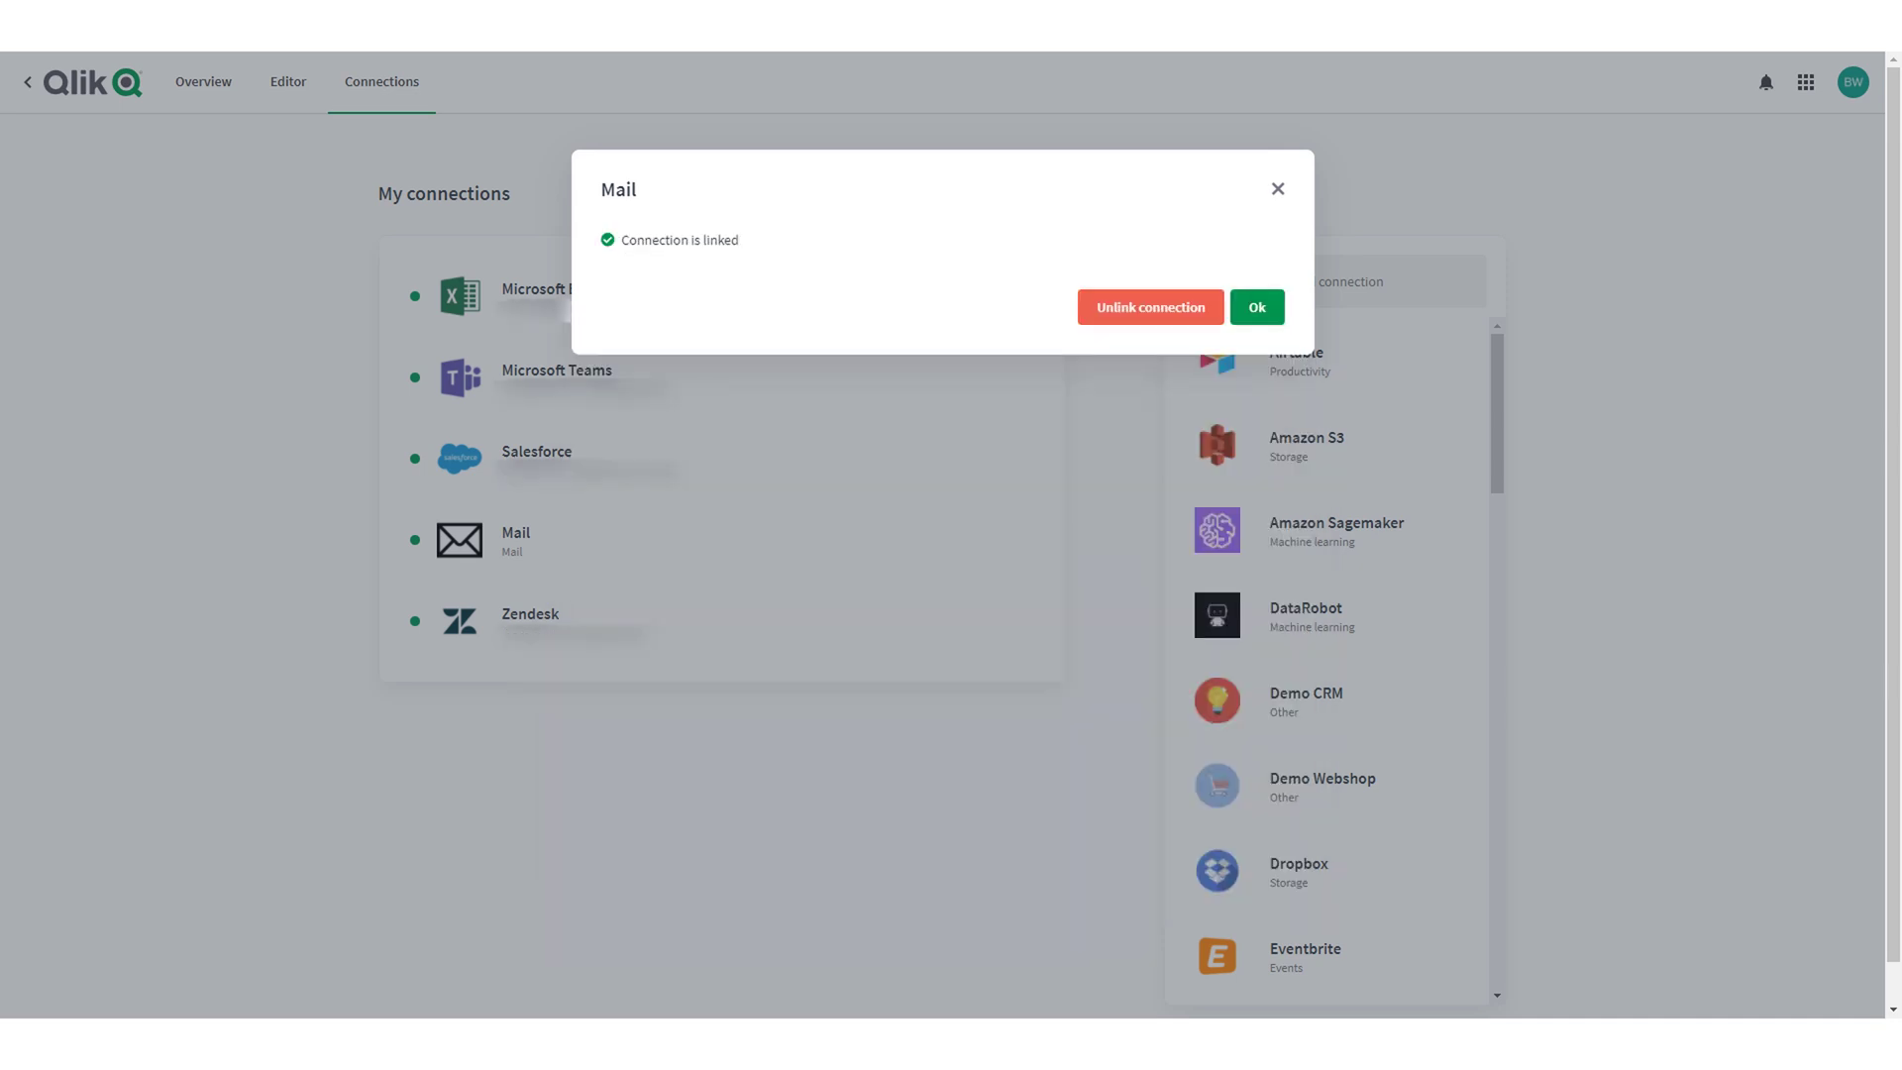
click(1257, 307)
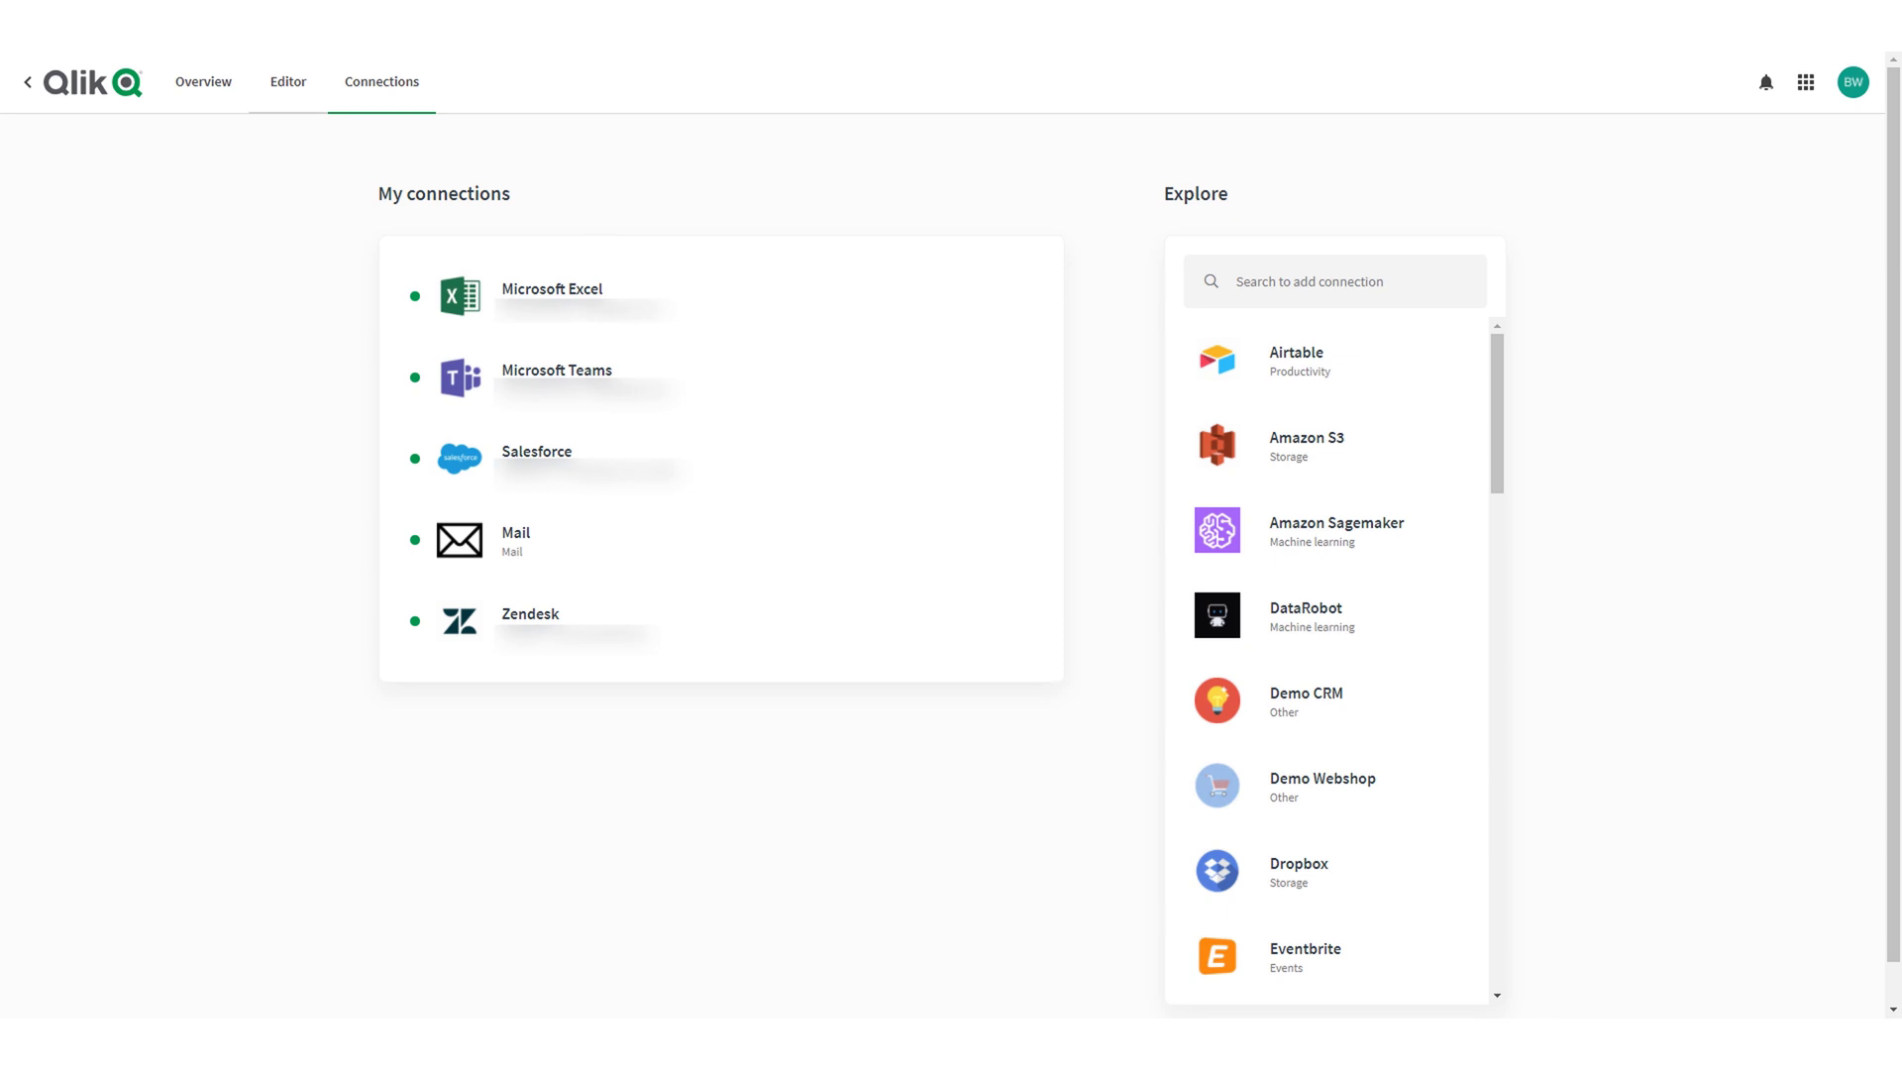
Rerun Mail test and confirm the Send Mail block reports 'Mail(s) sent.'.
click(289, 81)
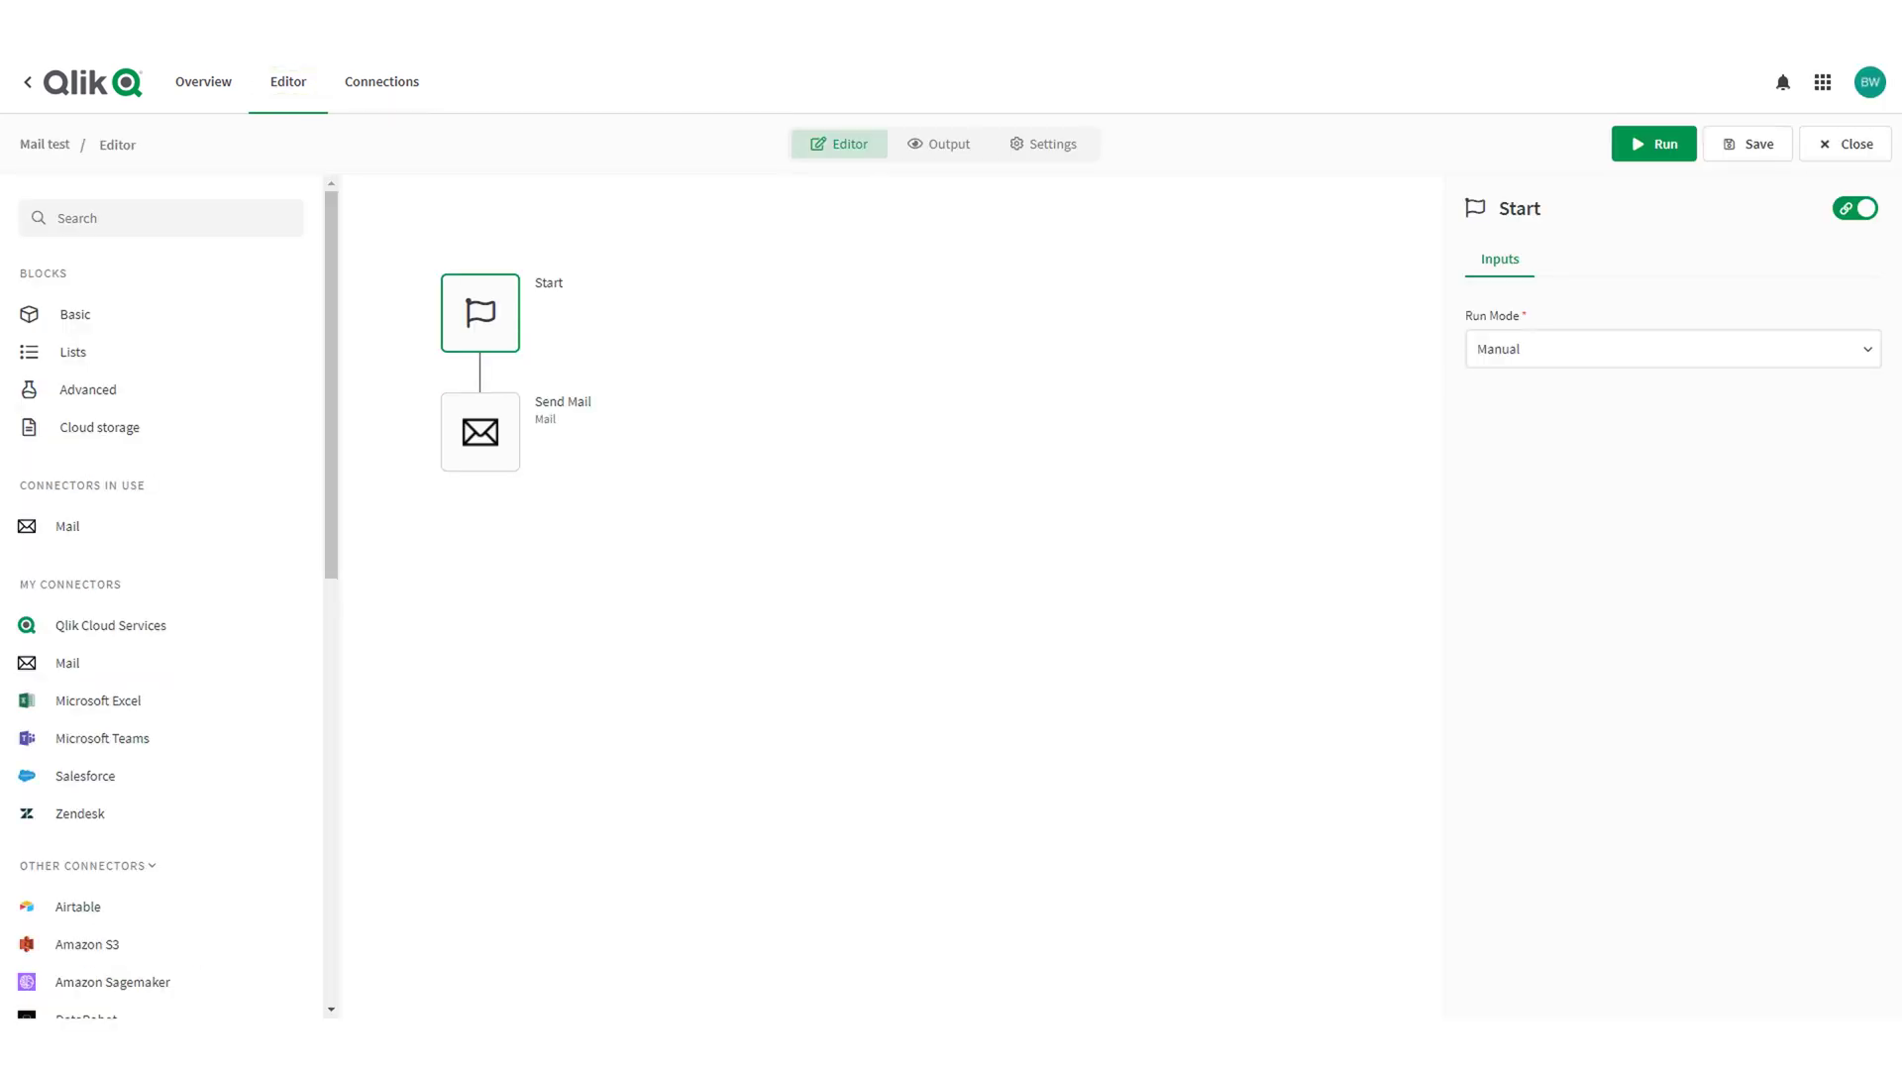
click(1653, 144)
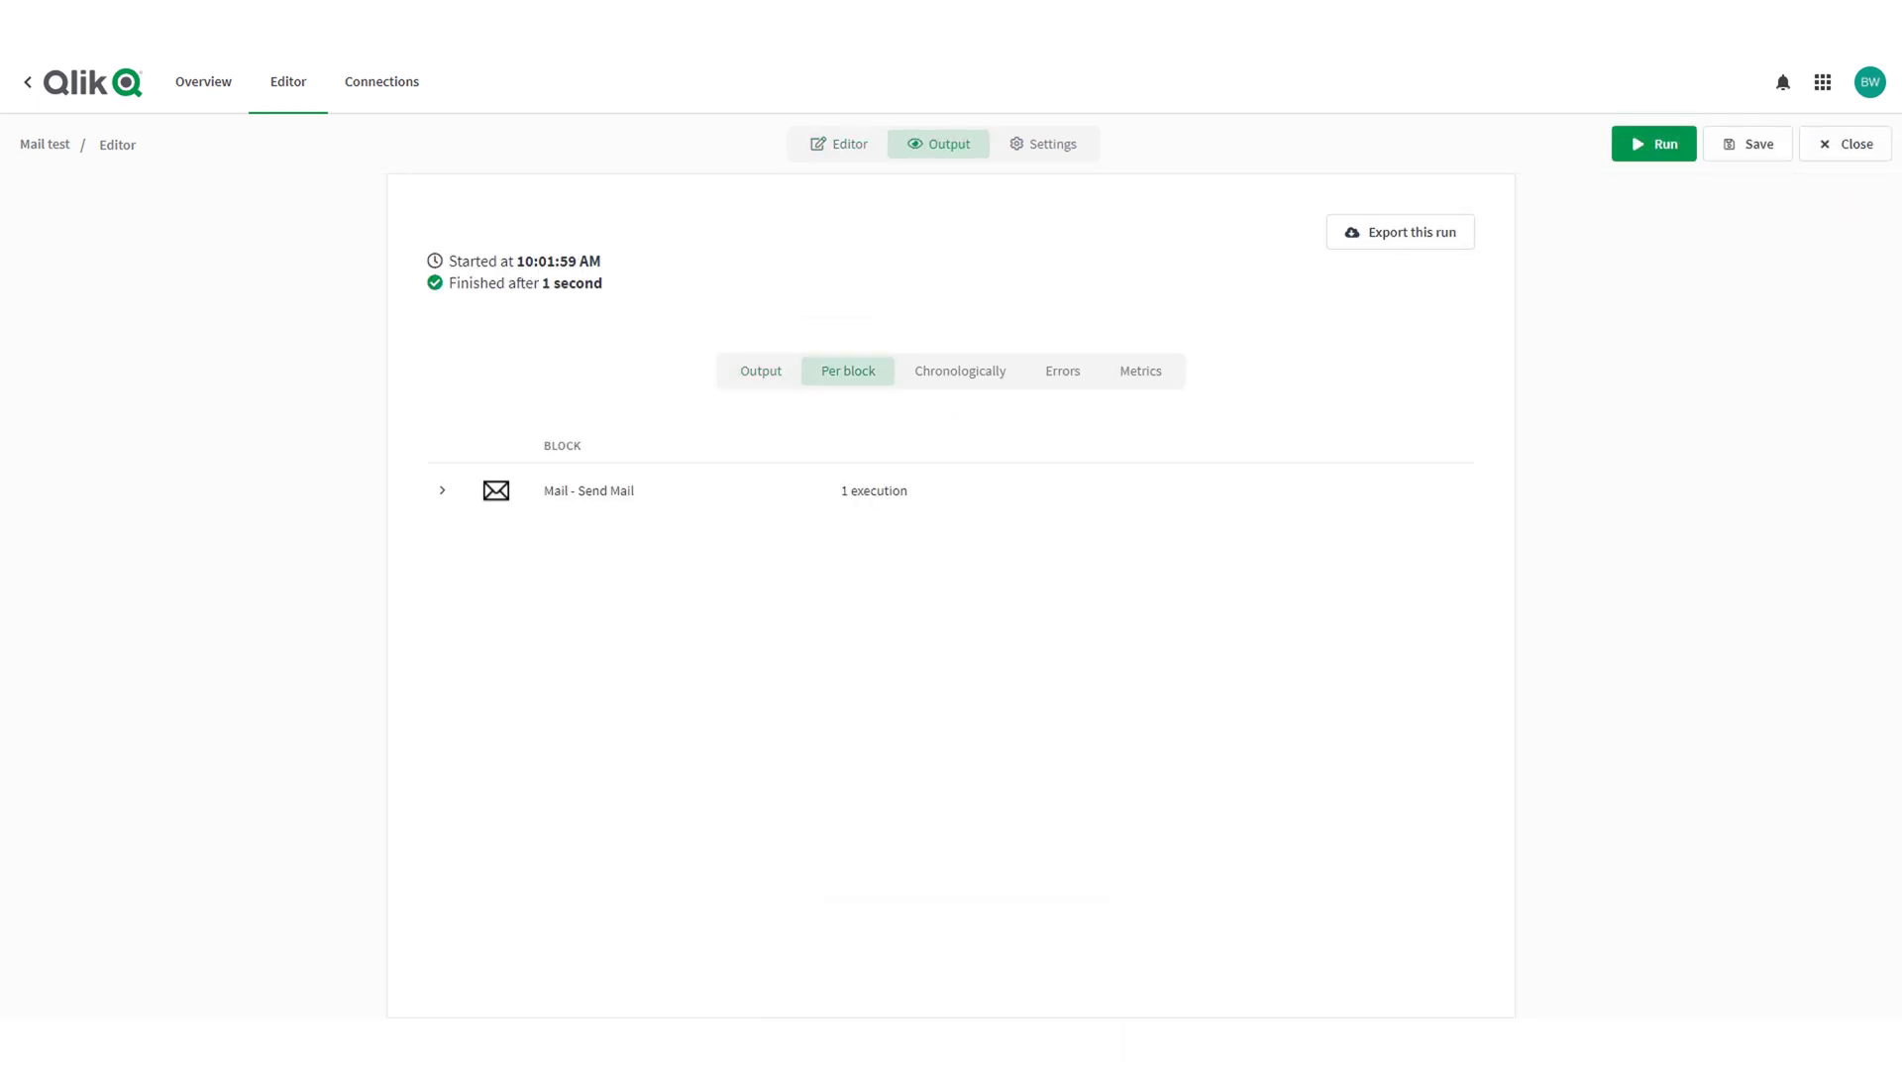
click(441, 490)
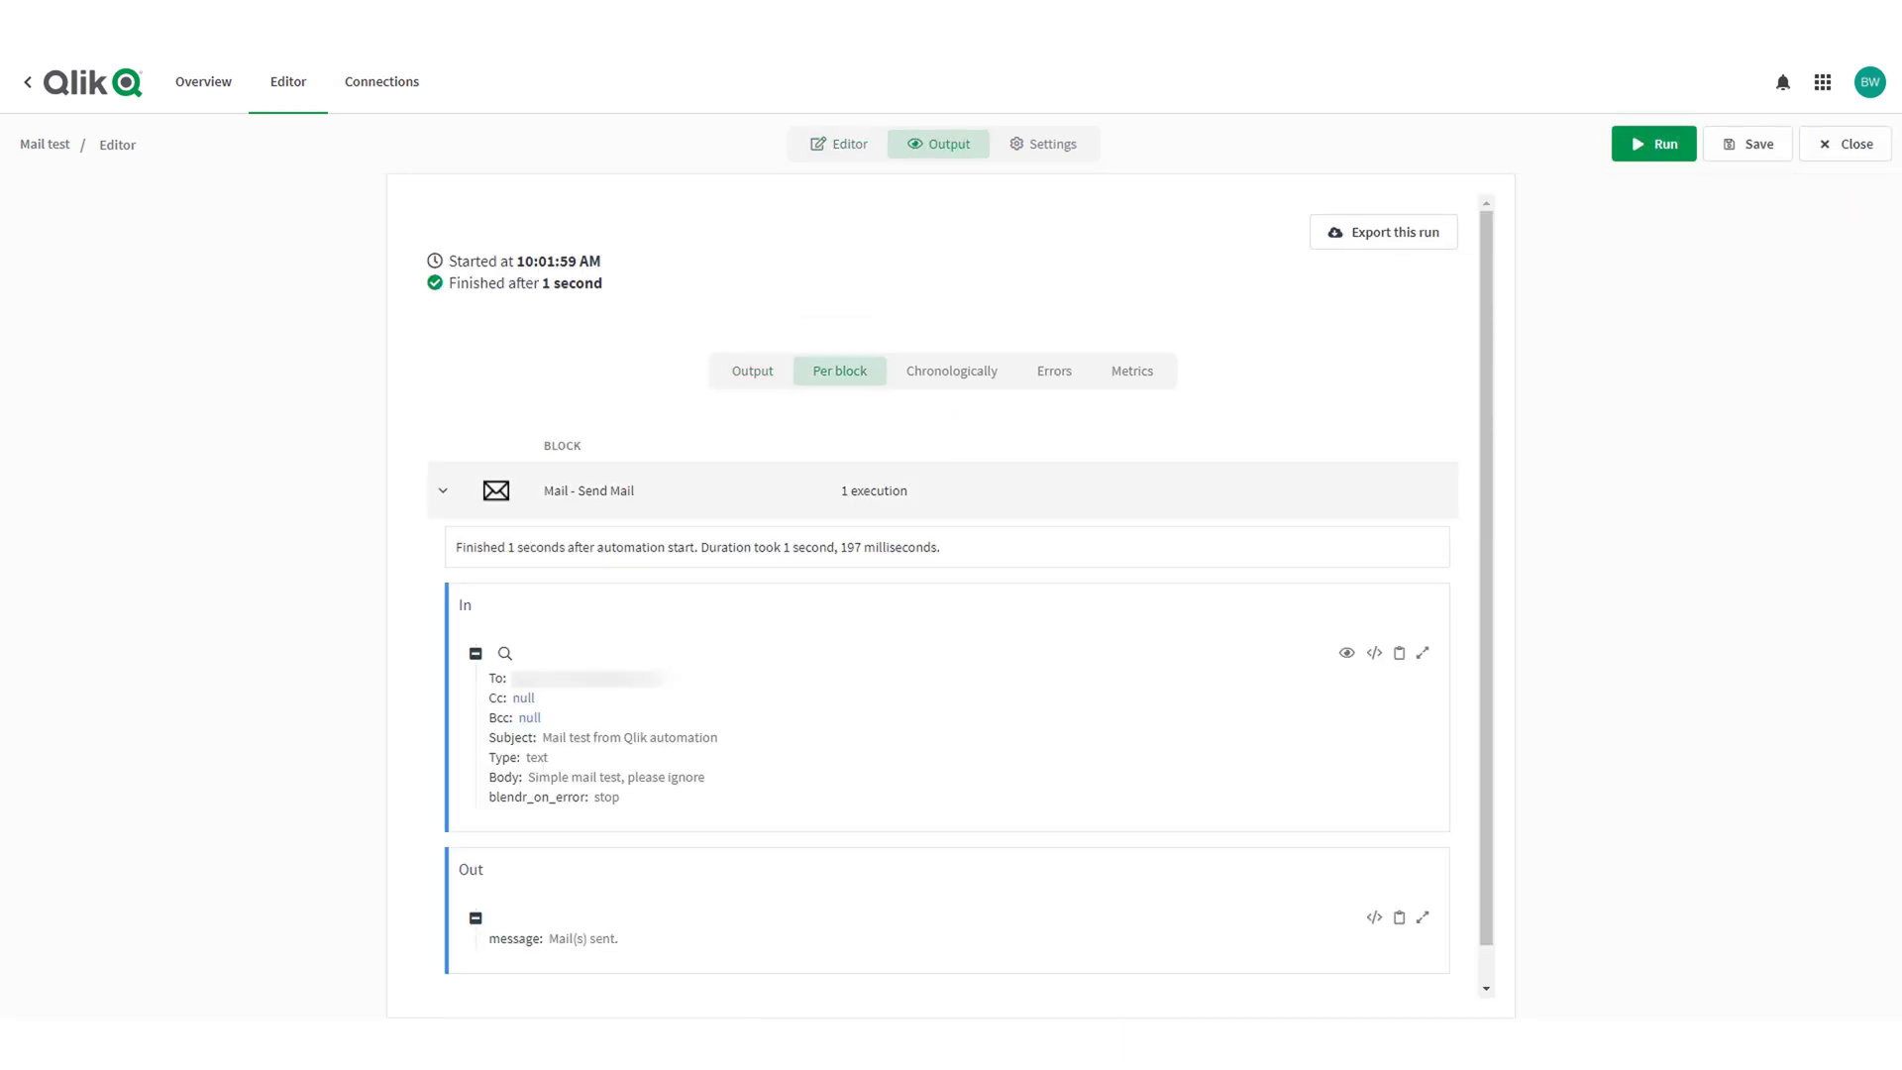